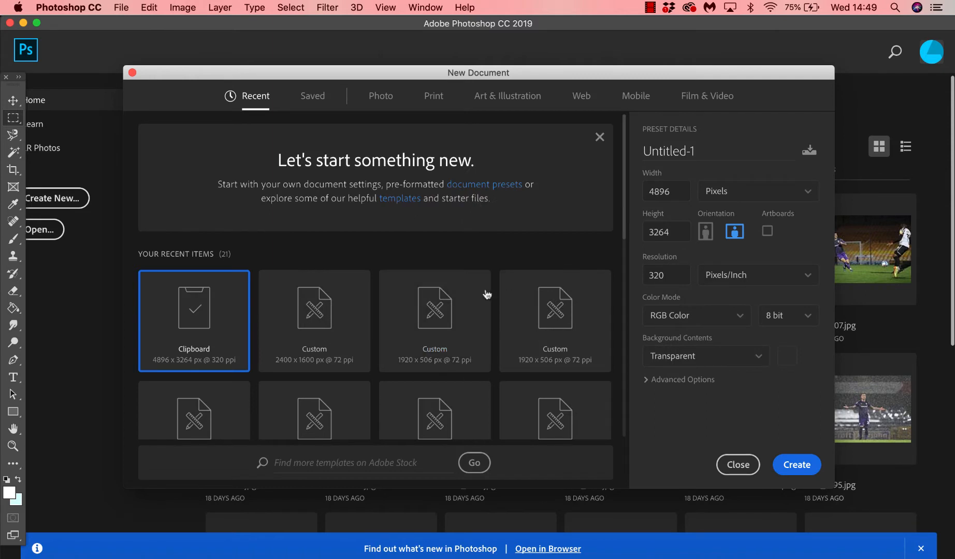
# - Create a new 2400 x 1600 px document at 72 ppi with a transparent background from the recent custom preset
pyautogui.click(331, 294)
pyautogui.click(678, 193)
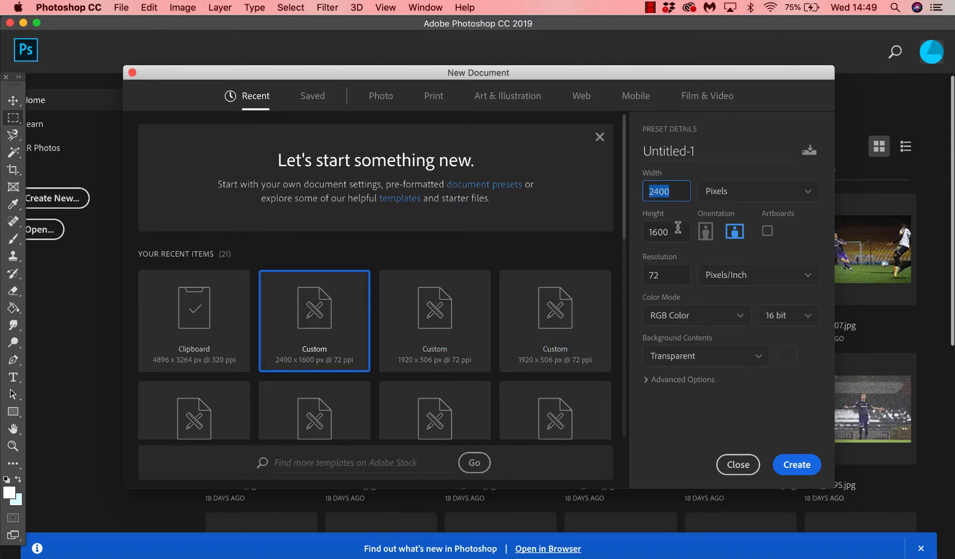
pyautogui.click(677, 231)
pyautogui.click(814, 467)
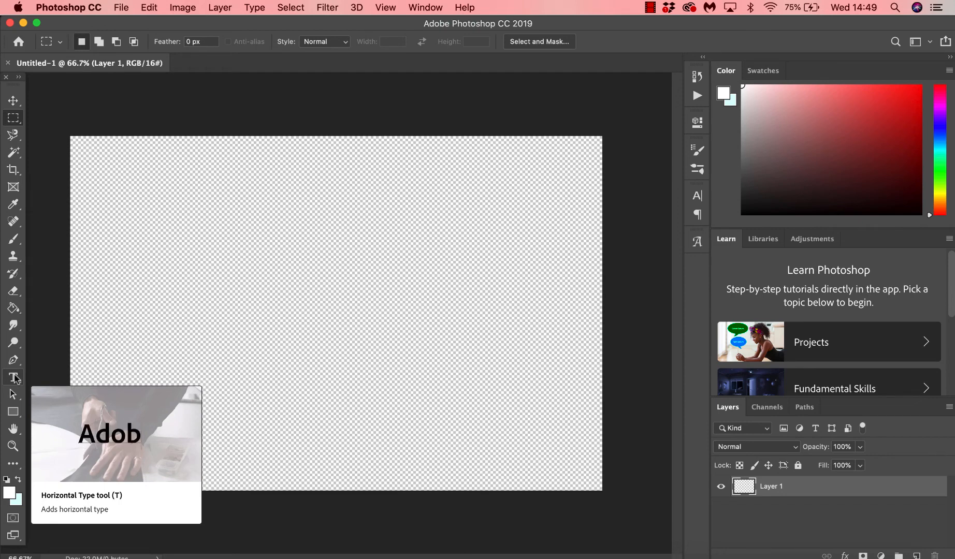
# - Add the horizontal text "MY WATERMARK" in white on the canvas
pyautogui.click(14, 378)
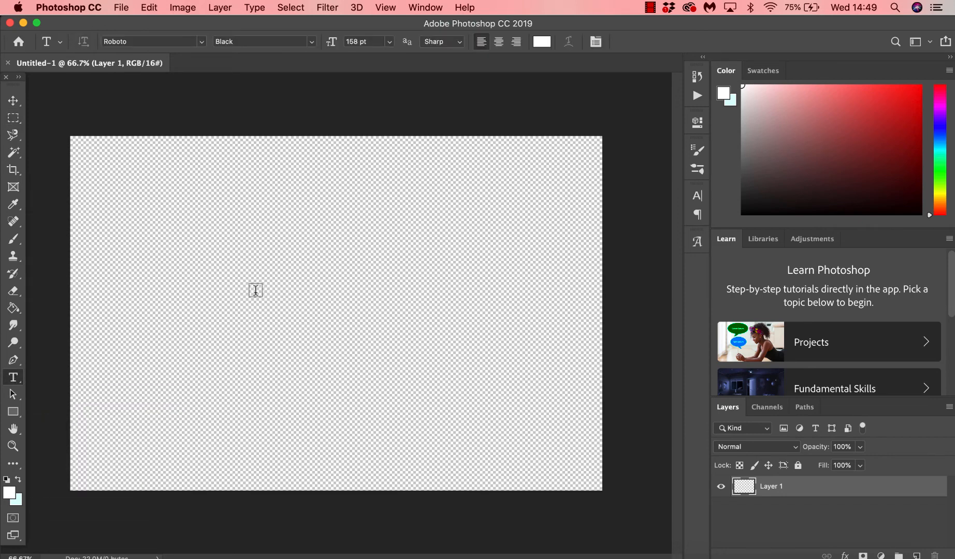
pyautogui.click(255, 290)
pyautogui.write('MY WATE')
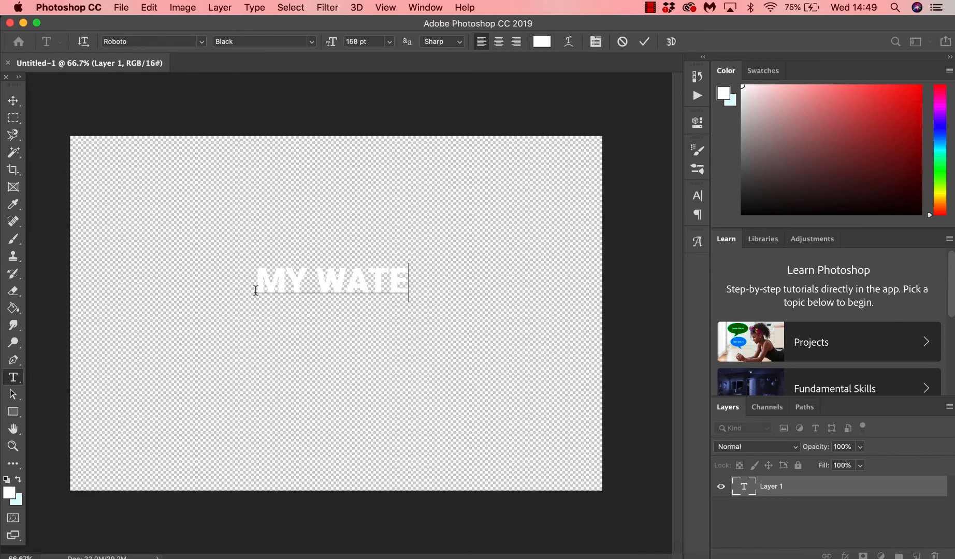
pyautogui.write('RMARK')
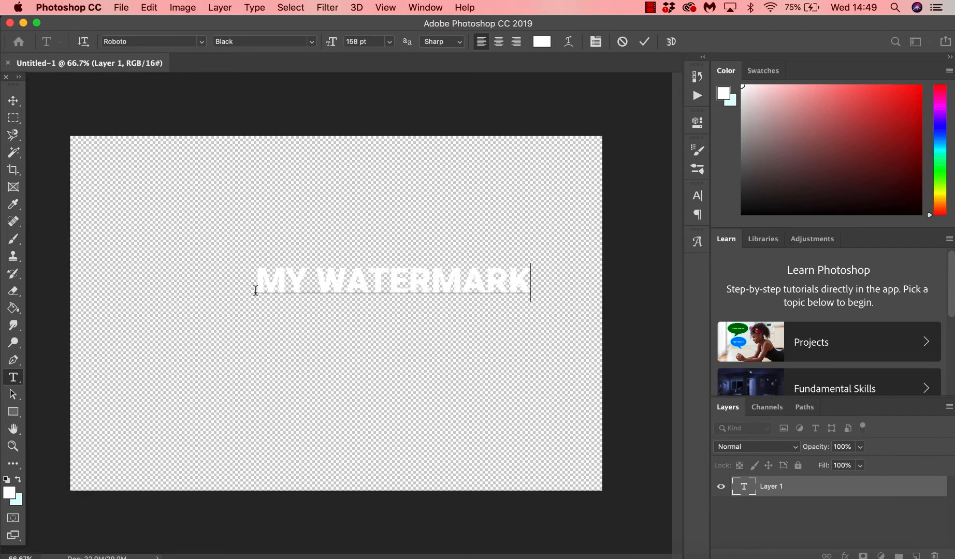
# - Change the font of the whole watermark text to Minecrafter Alt, keeping the size at 158 pt
pyautogui.press('super+a')
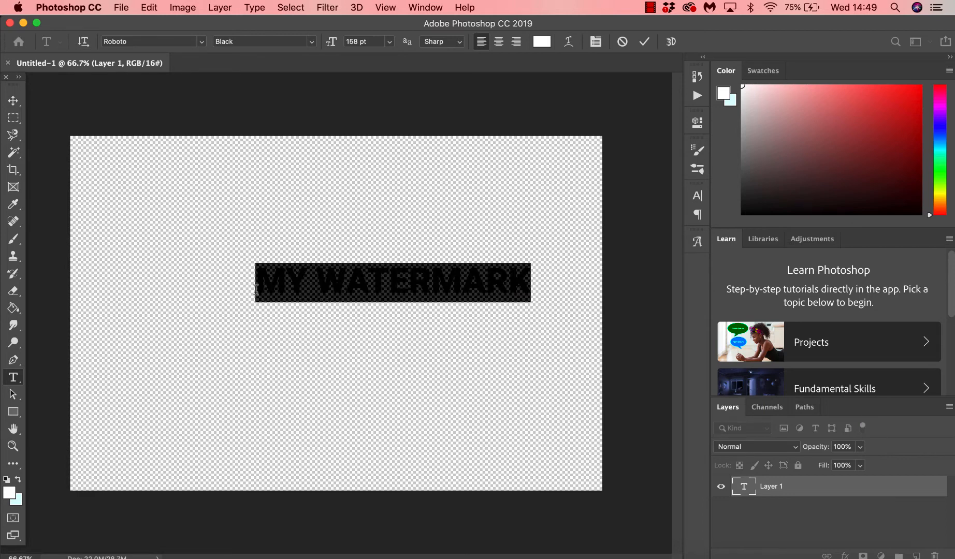
pyautogui.click(202, 42)
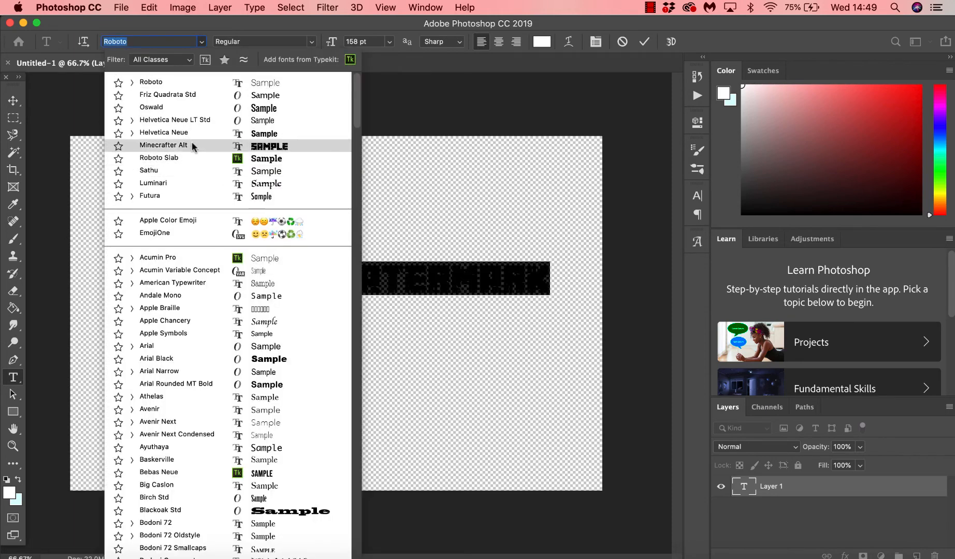
pyautogui.click(190, 145)
pyautogui.click(390, 42)
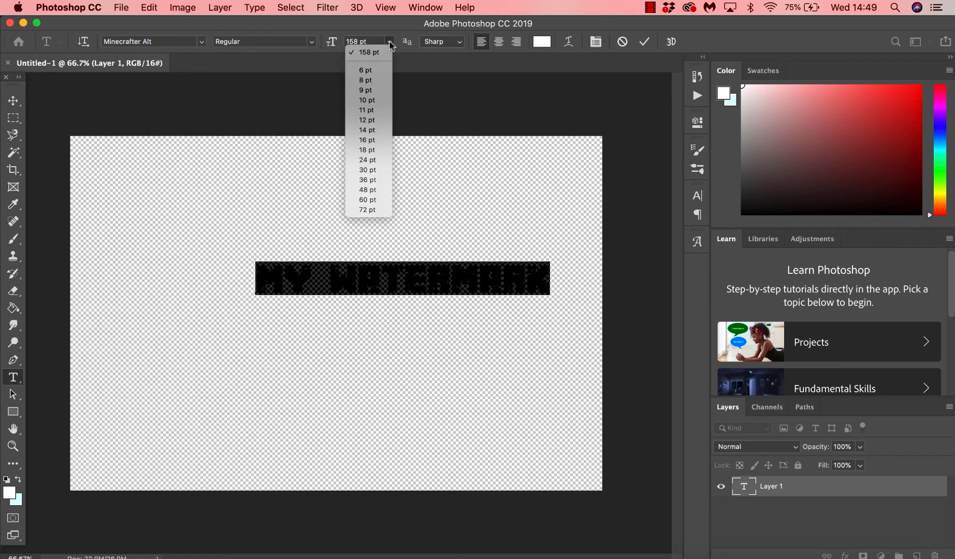
pyautogui.click(390, 45)
# - Move the watermark text to the centre of the canvas and set its layer opacity to 25%
pyautogui.click(13, 100)
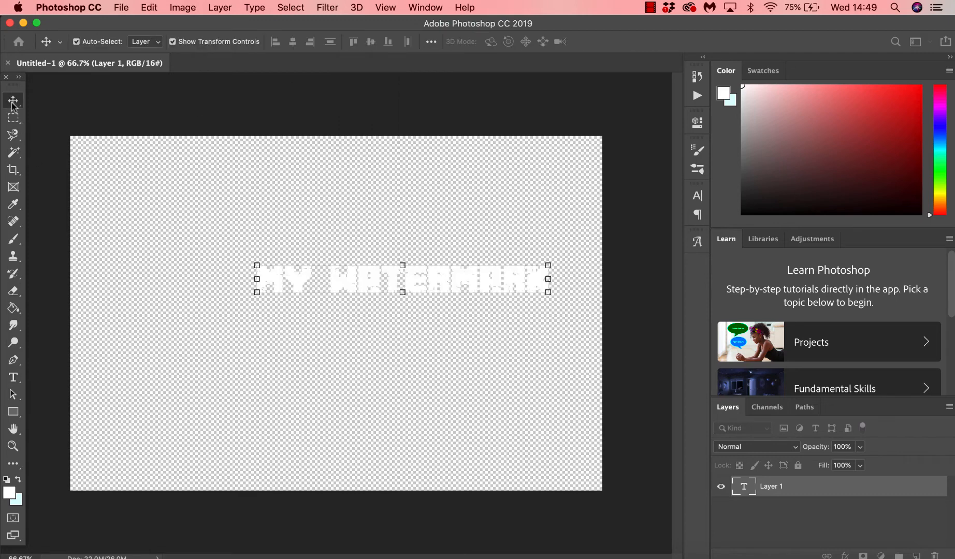
pyautogui.moveTo(486, 279); pyautogui.dragTo(414, 309)
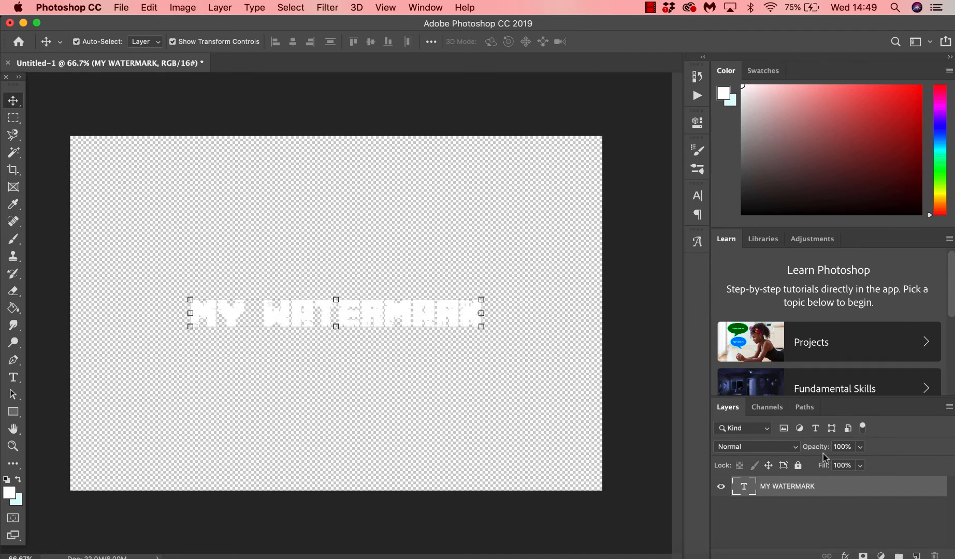
pyautogui.click(835, 448)
pyautogui.write('25')
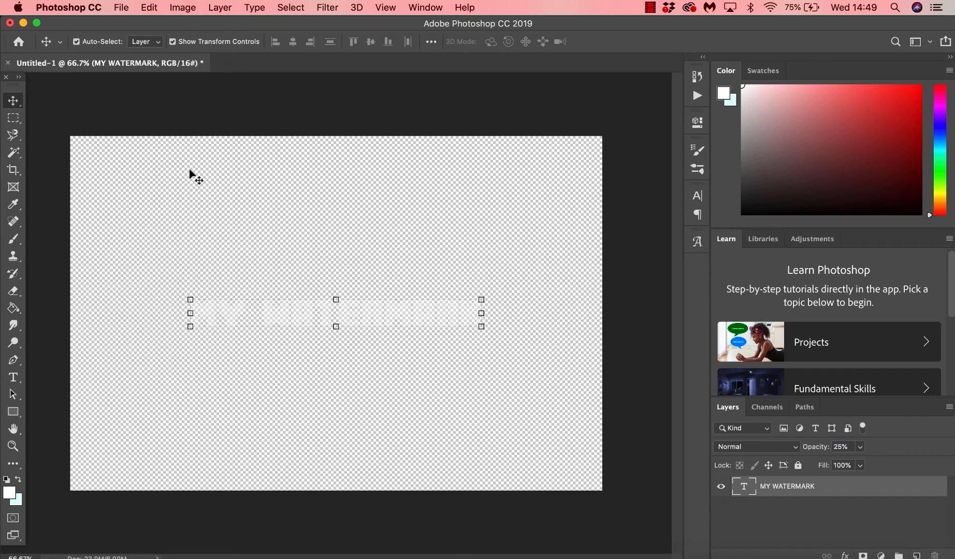
pyautogui.click(13, 118)
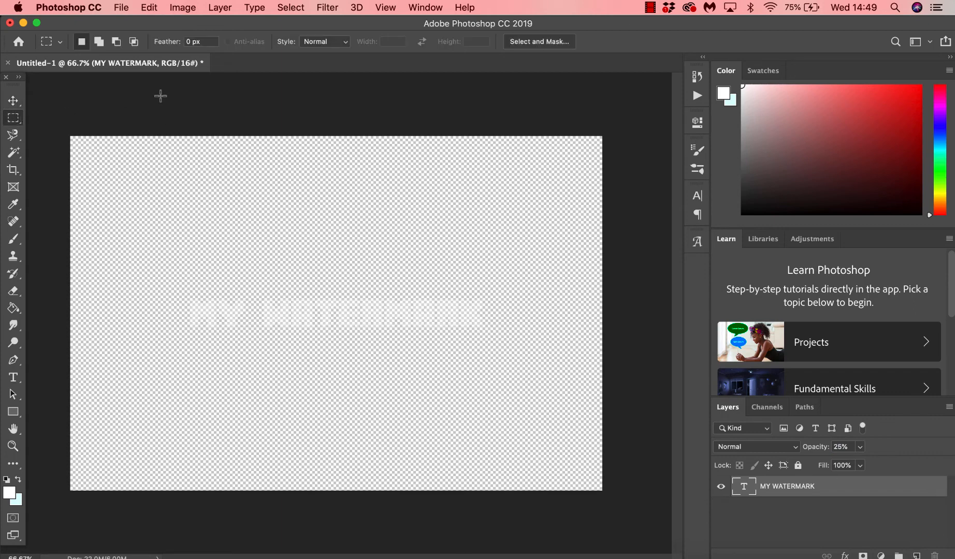
# - Start saving the document under a new name as a PNG in the Pictures subfolder Watermark test/Watermark 1
pyautogui.click(123, 8)
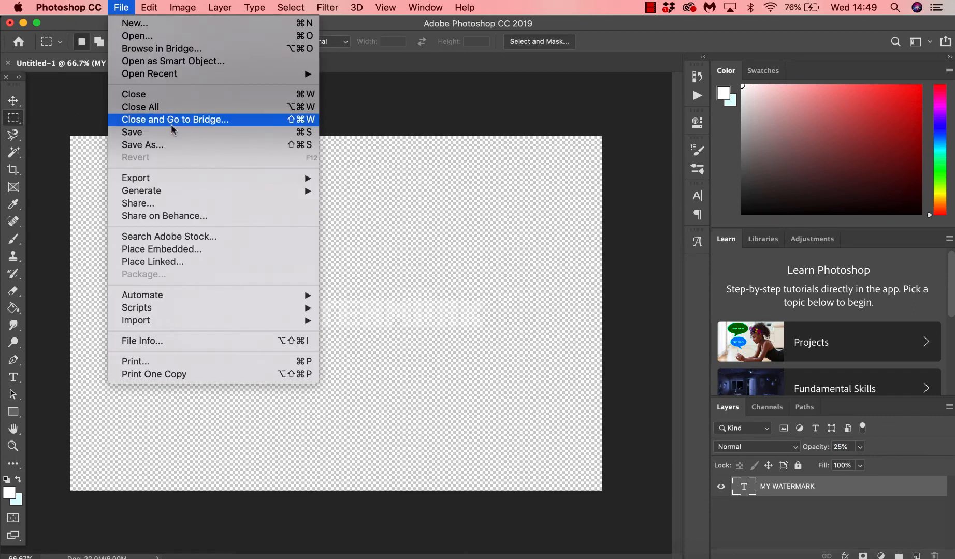
pyautogui.click(173, 143)
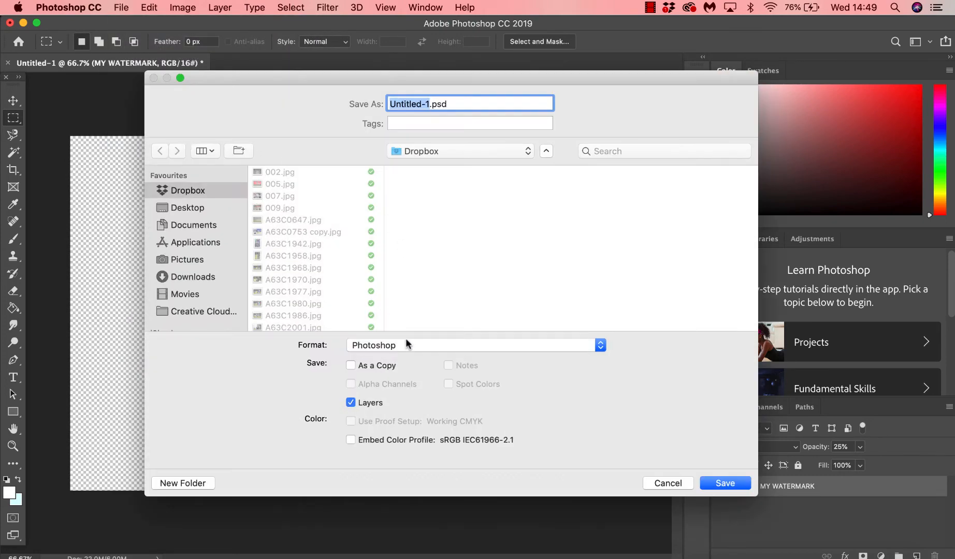
pyautogui.click(405, 339)
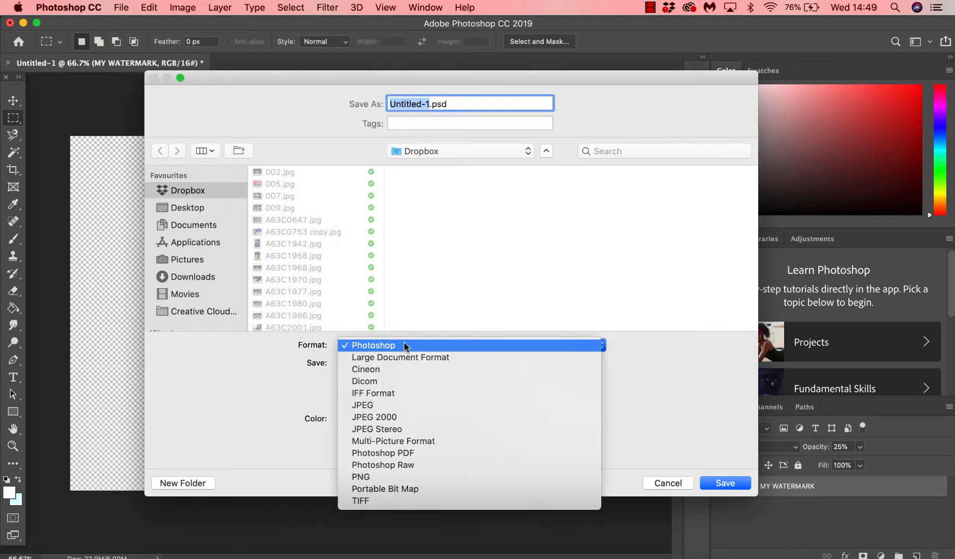
pyautogui.click(421, 473)
pyautogui.click(192, 260)
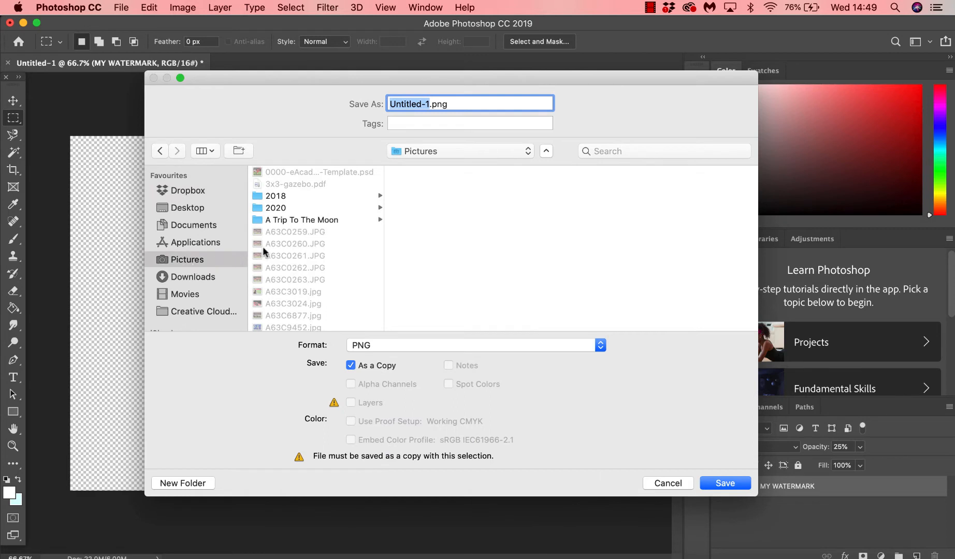
pyautogui.scroll(-15, 275, 246)
pyautogui.scroll(5, 283, 252)
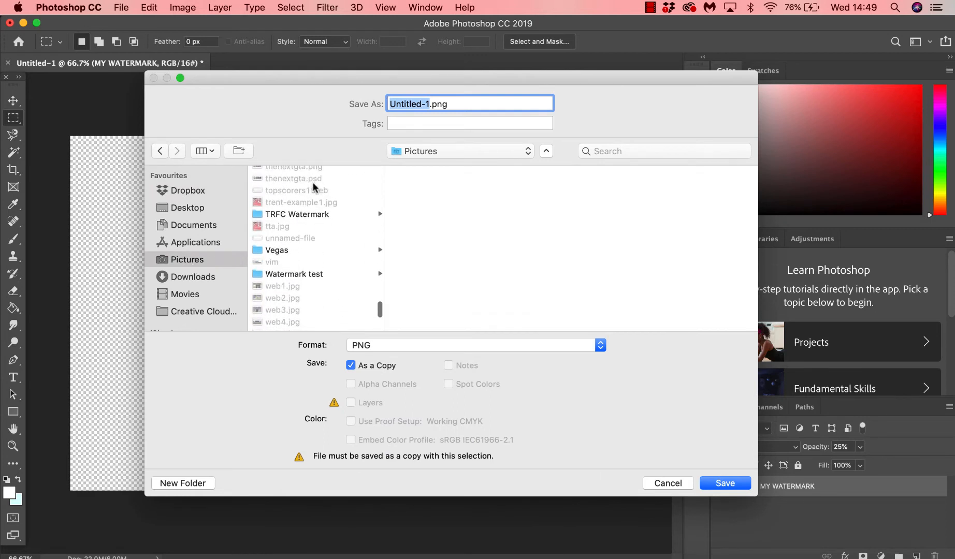
pyautogui.click(283, 282)
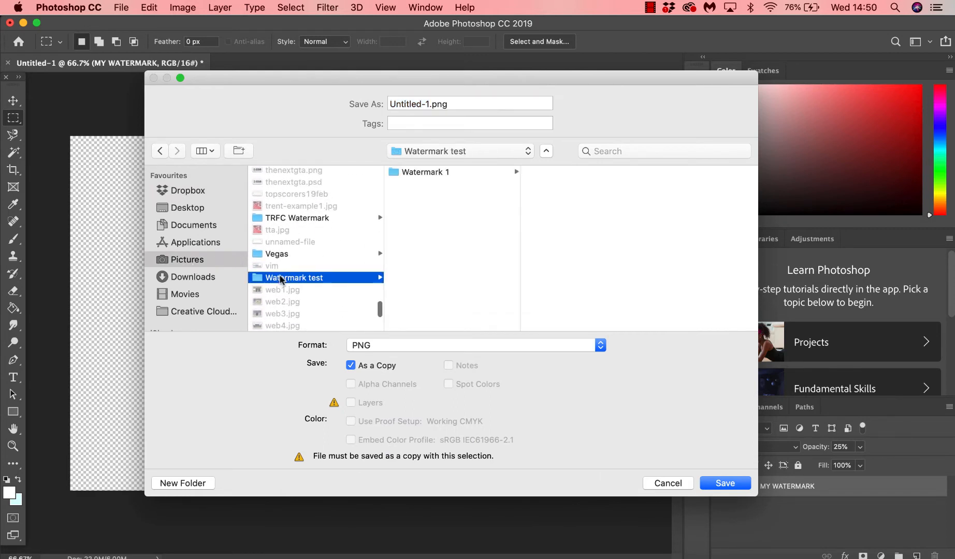
pyautogui.click(445, 174)
# - Name the file watermark2.png and save it with the large file size PNG option
pyautogui.click(429, 104)
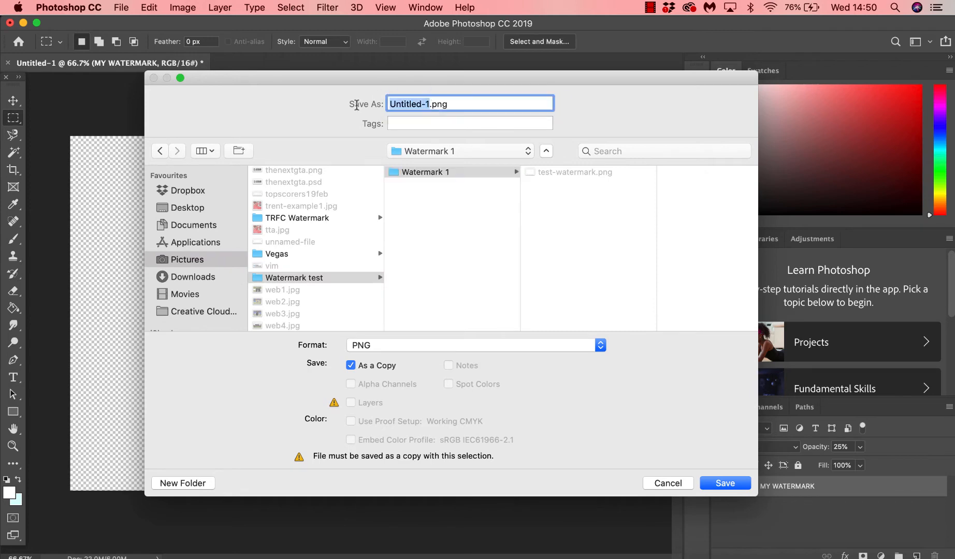
pyautogui.write('watermark')
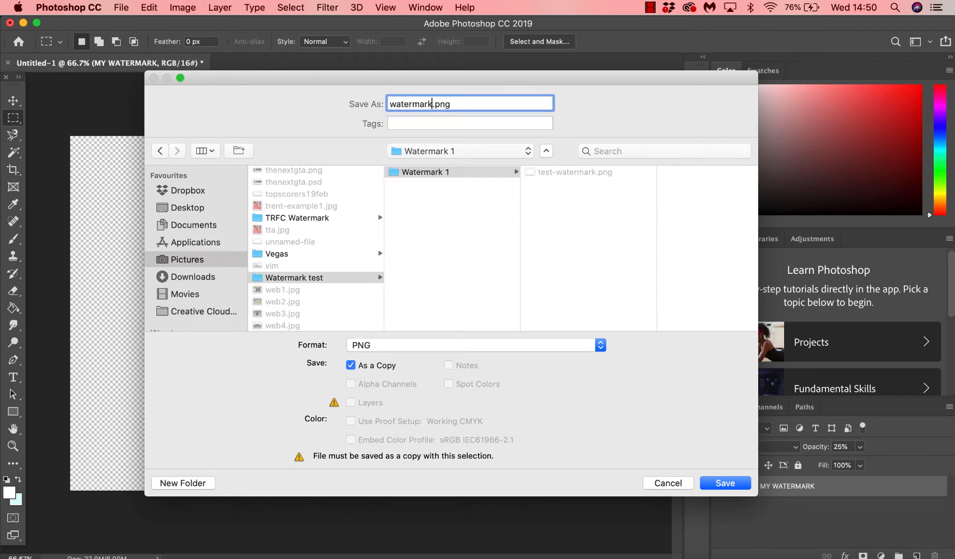
pyautogui.write('2')
pyautogui.press('Return')
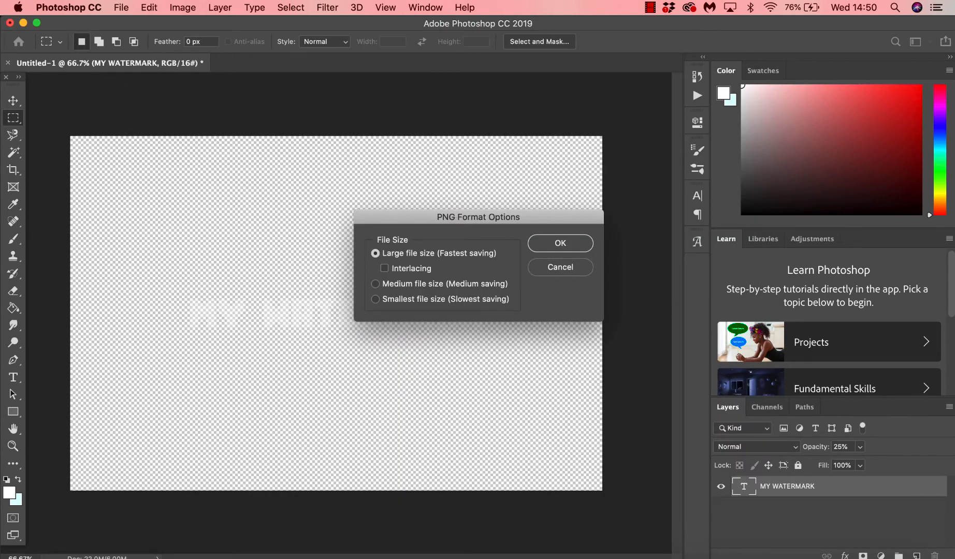
pyautogui.press('Return')
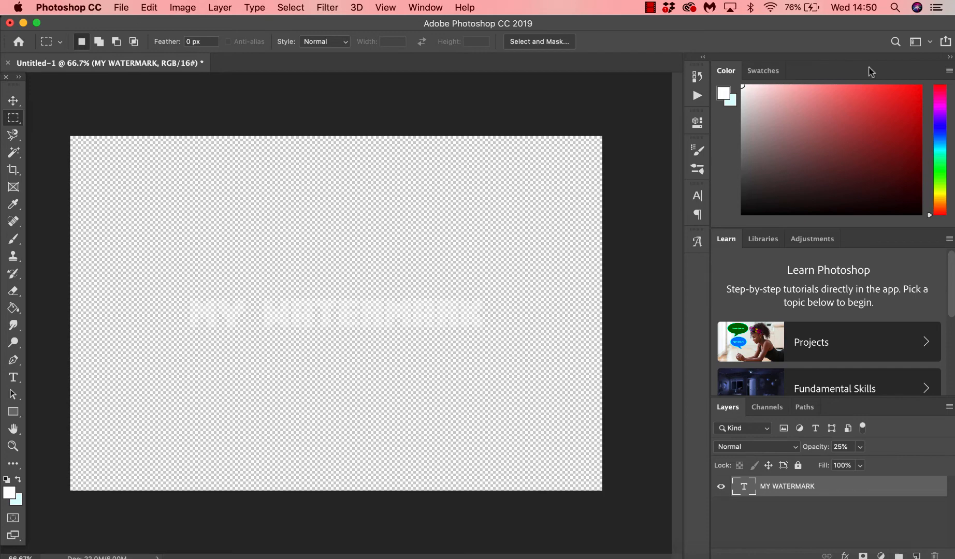
# - Switch to Lightroom Classic and open the export settings for the selected photo vegas-001.jpg
pyautogui.click(651, 8)
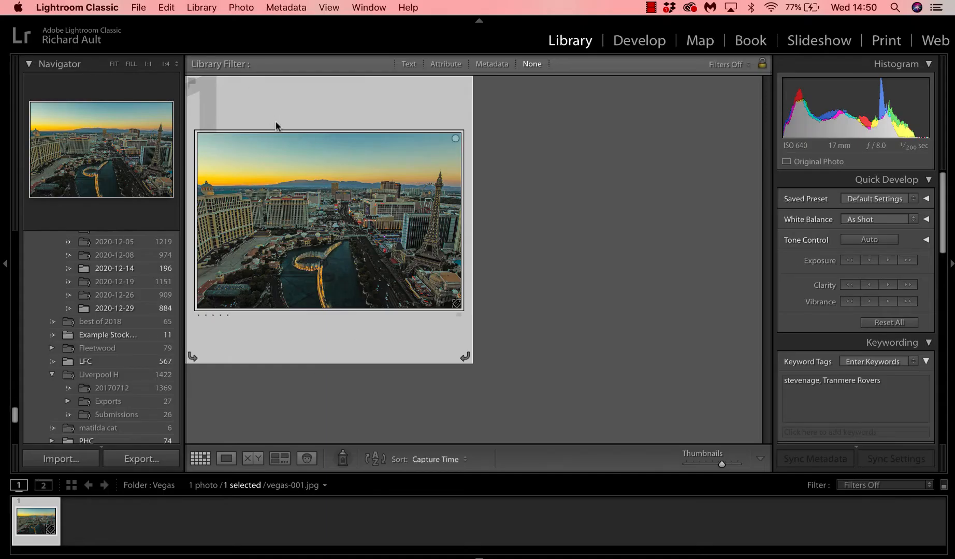
pyautogui.click(139, 8)
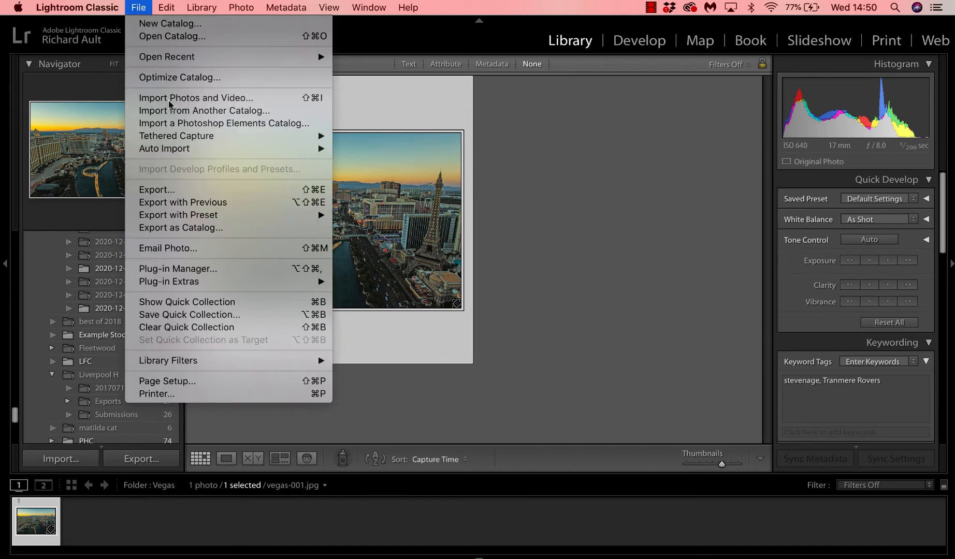
pyautogui.click(207, 188)
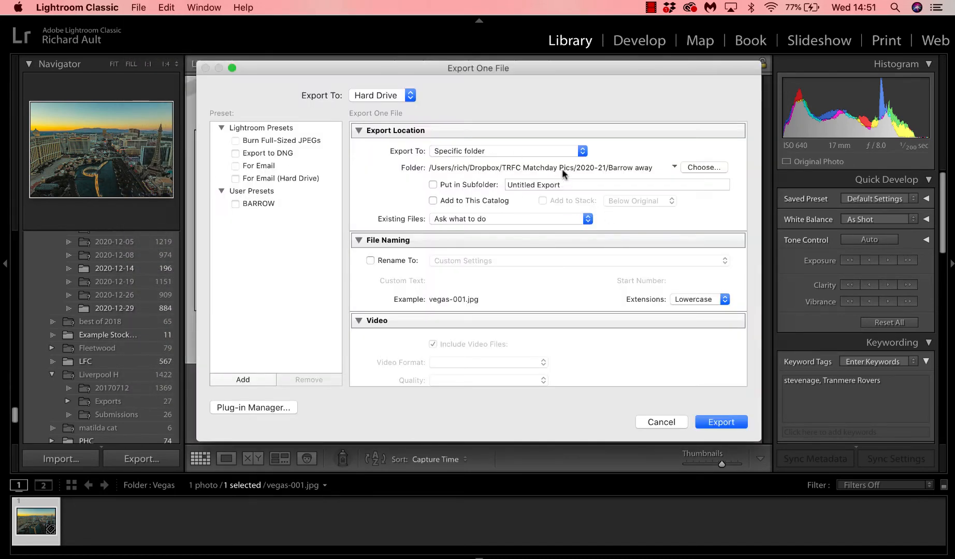
# - Create a folder named "Export tests" inside Pictures/Watermark test and choose it as the export location
pyautogui.click(703, 167)
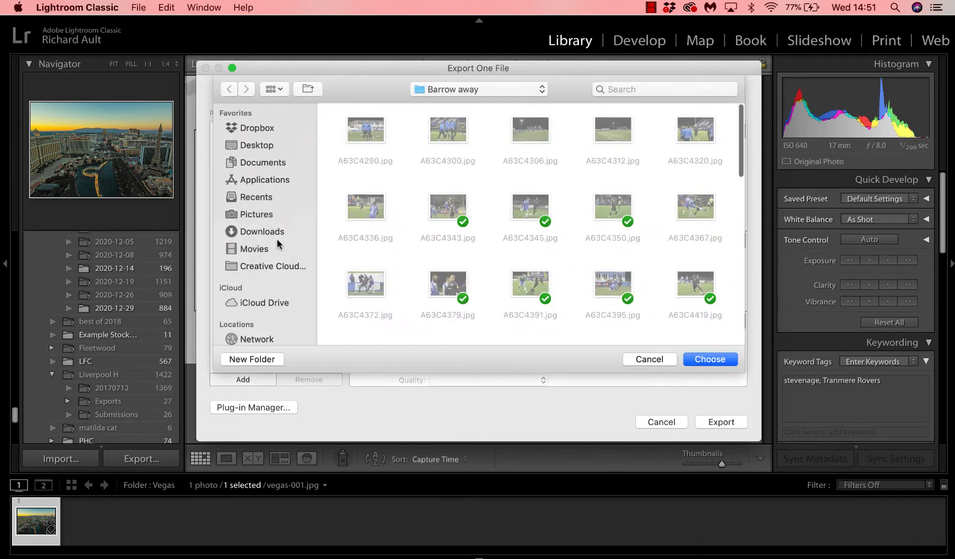
pyautogui.click(282, 220)
pyautogui.scroll(-20, 448, 244)
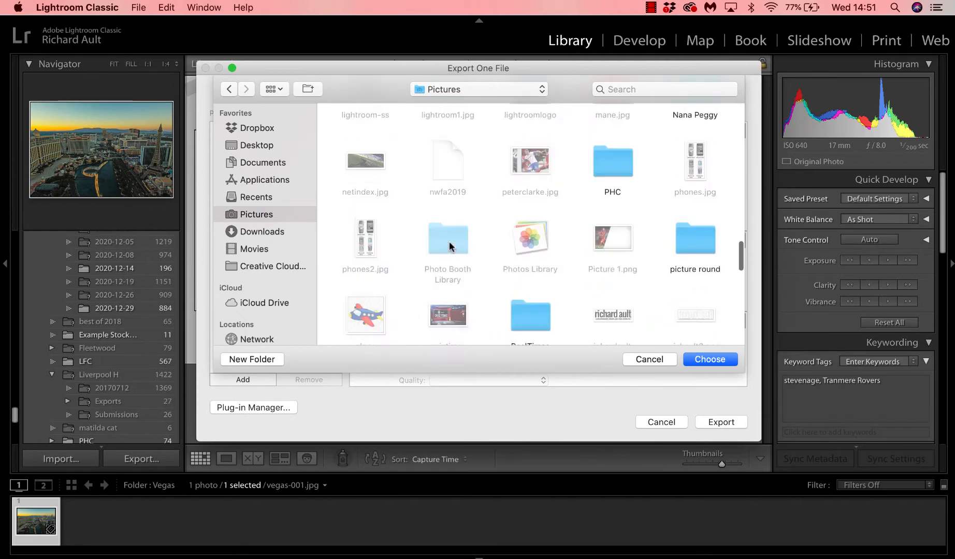
pyautogui.scroll(5, 449, 244)
pyautogui.doubleClick(459, 202)
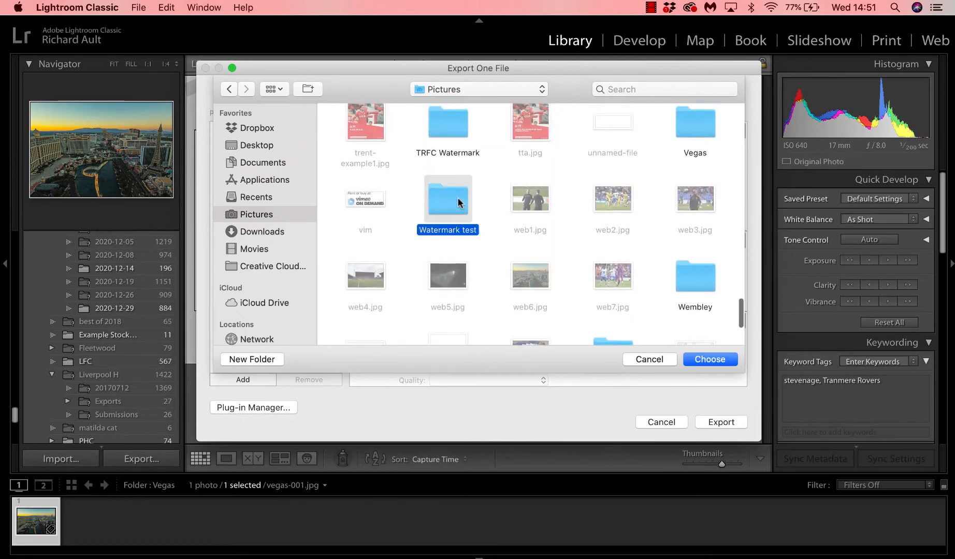
pyautogui.click(277, 358)
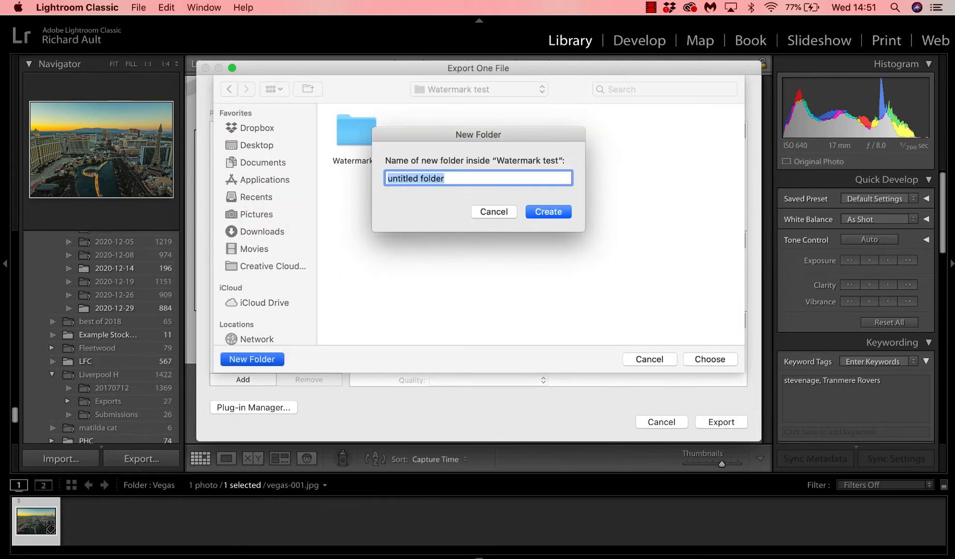
pyautogui.write('Export tests')
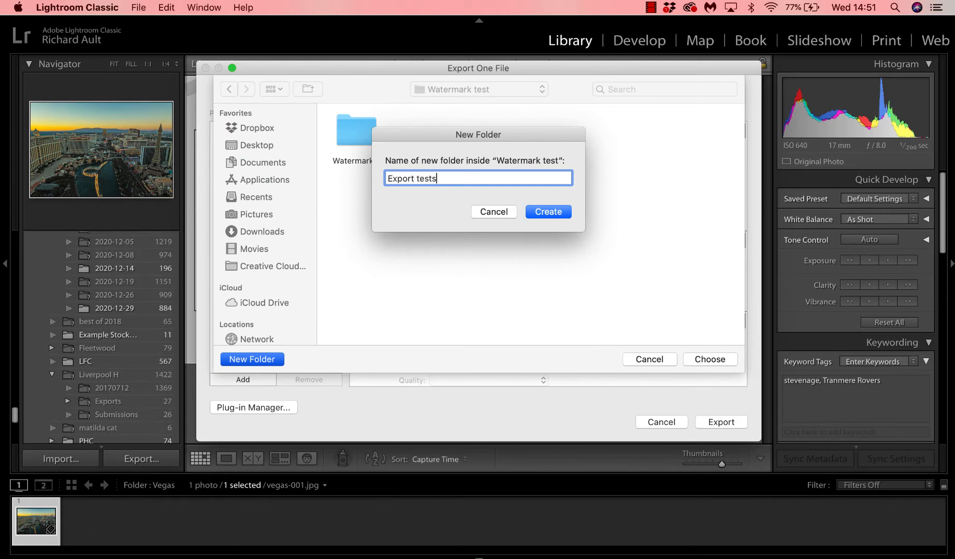
pyautogui.press('Return')
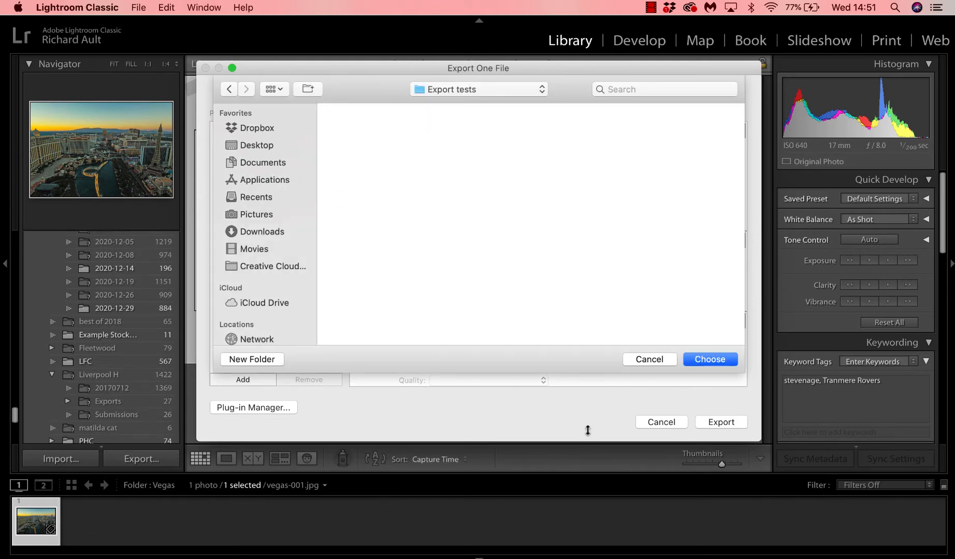
pyautogui.click(724, 358)
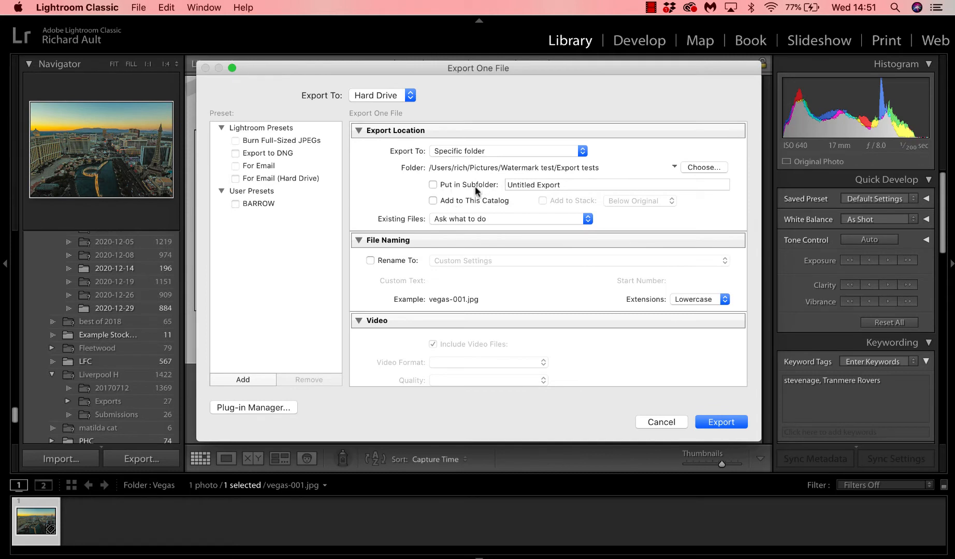
# - Set the JPEG export quality to 65 in the file settings
pyautogui.scroll(-3, 471, 268)
pyautogui.scroll(-6, 471, 267)
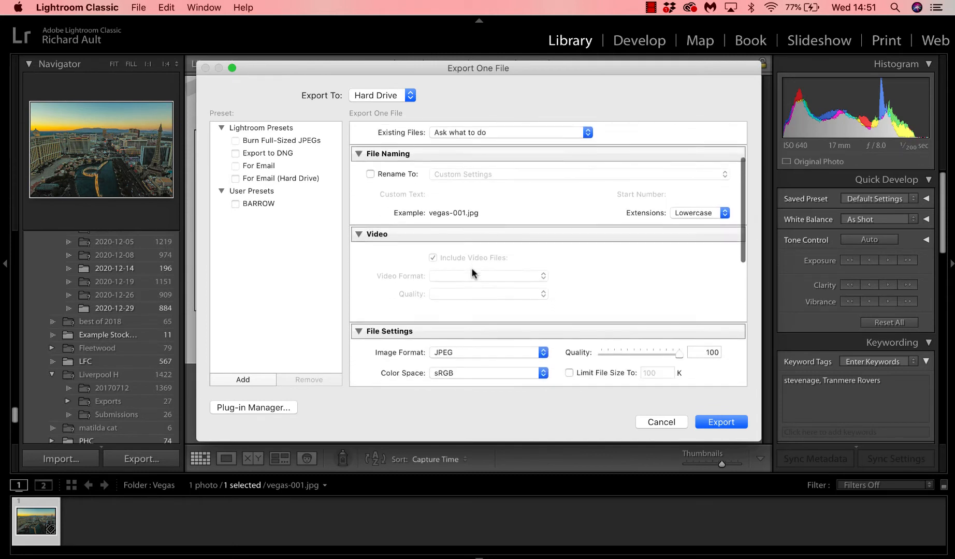
pyautogui.scroll(-3, 471, 268)
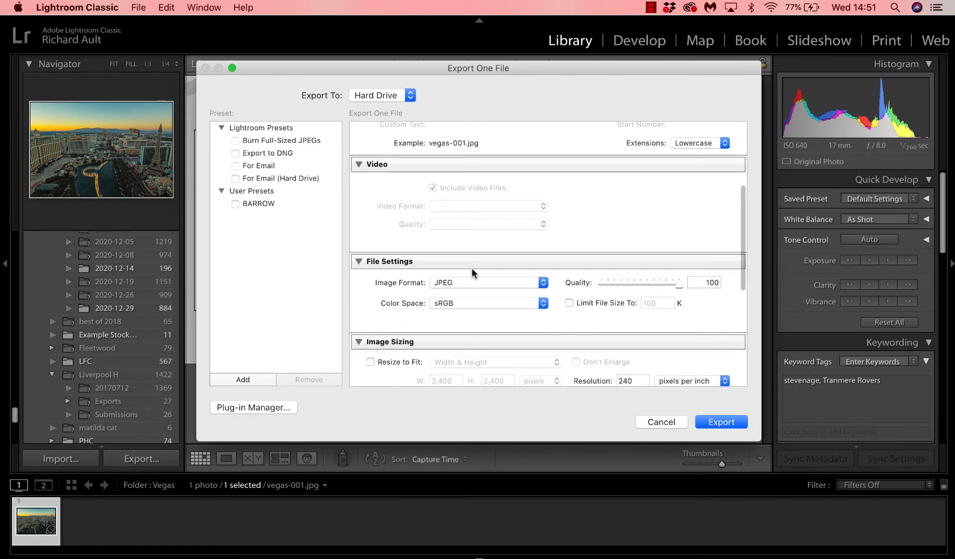
pyautogui.moveTo(680, 283); pyautogui.dragTo(654, 283)
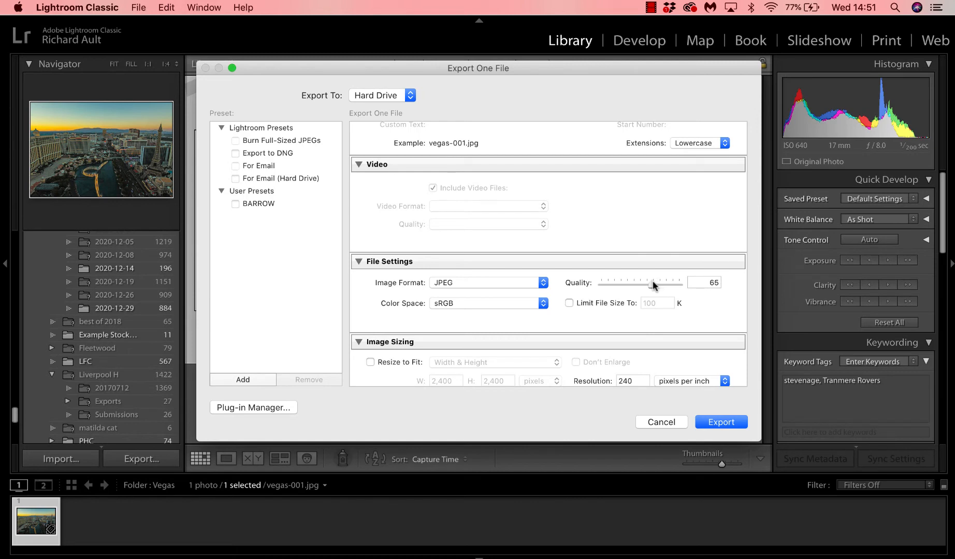
# - Enable resizing of the exported image to fit a width and height of 2,400 pixels
pyautogui.scroll(-6, 533, 336)
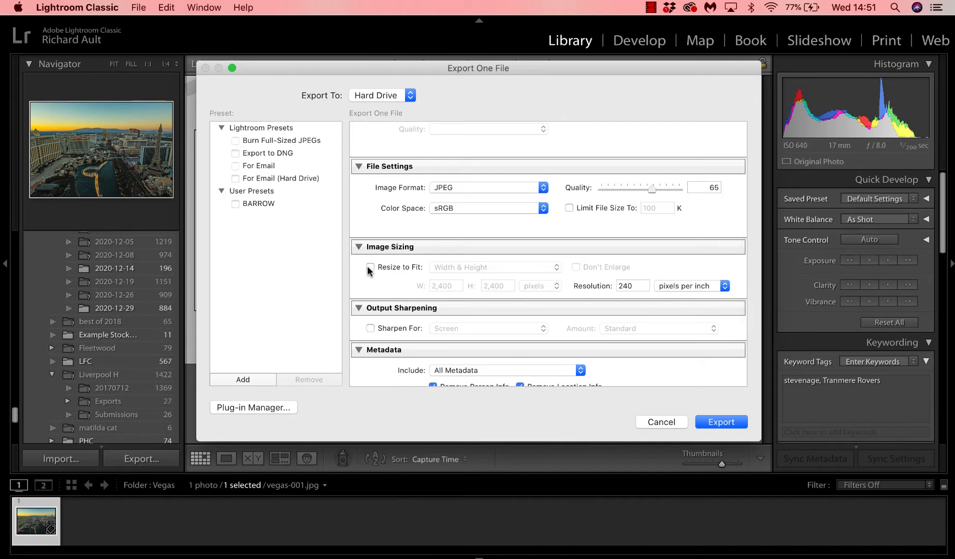
pyautogui.click(370, 269)
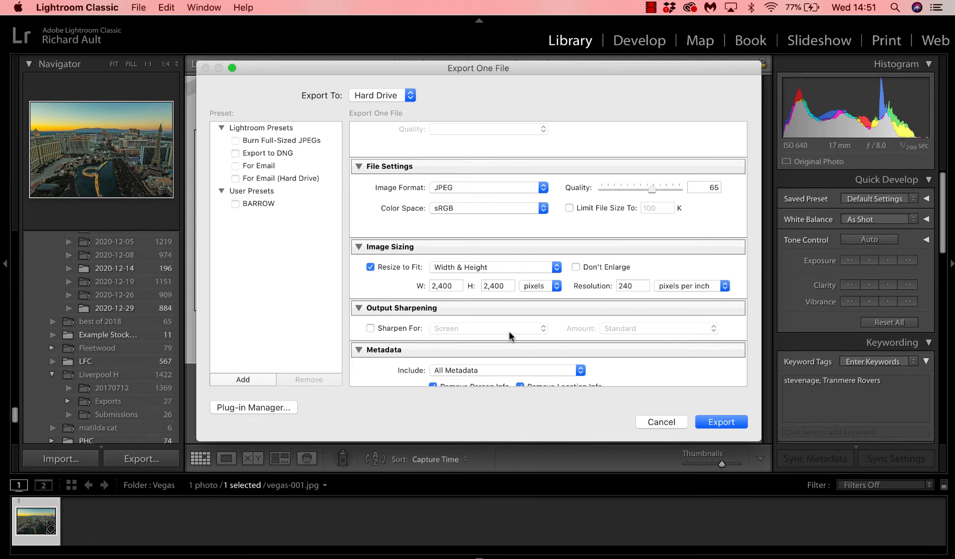
pyautogui.scroll(-4, 510, 336)
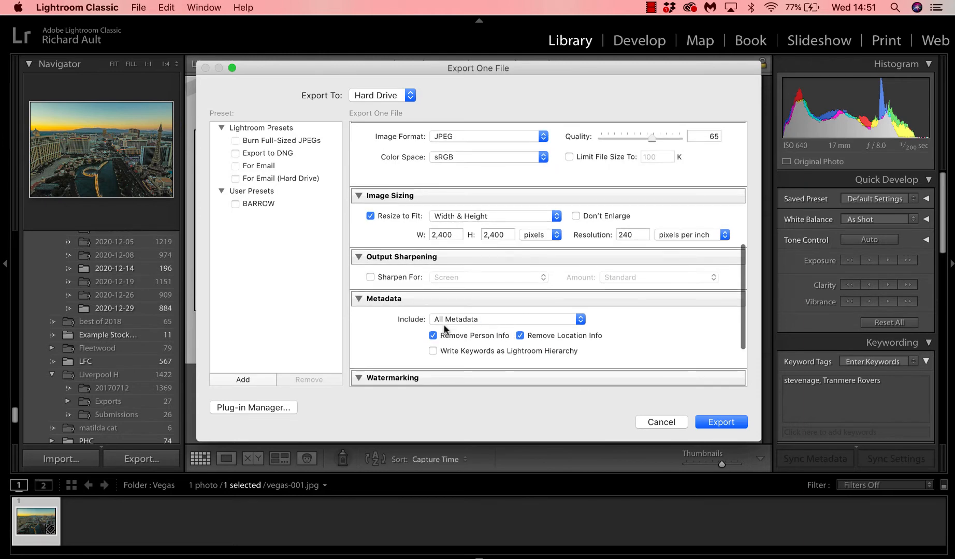
pyautogui.scroll(4, 443, 335)
# - Enable the watermark for the export and open the watermark editor
pyautogui.scroll(-8, 443, 335)
pyautogui.scroll(-3, 442, 333)
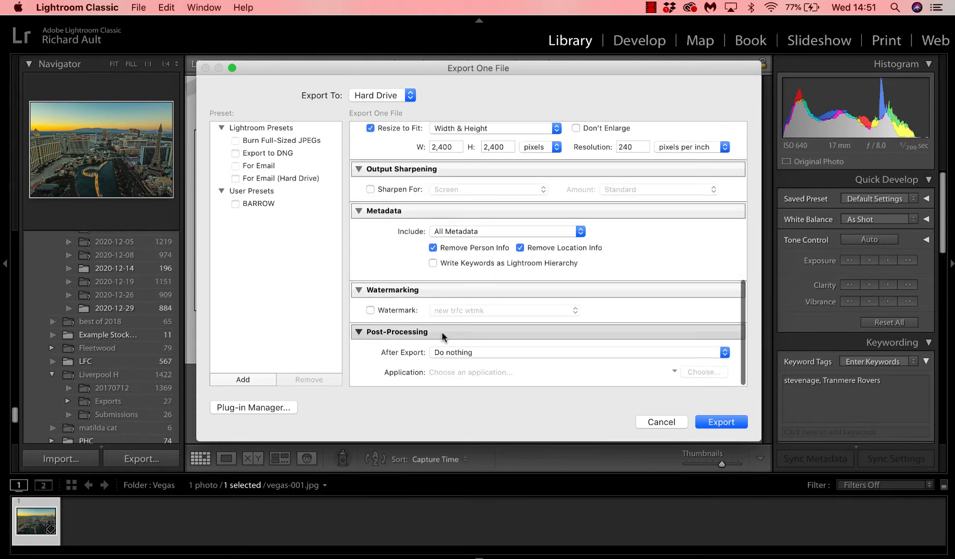
pyautogui.click(383, 309)
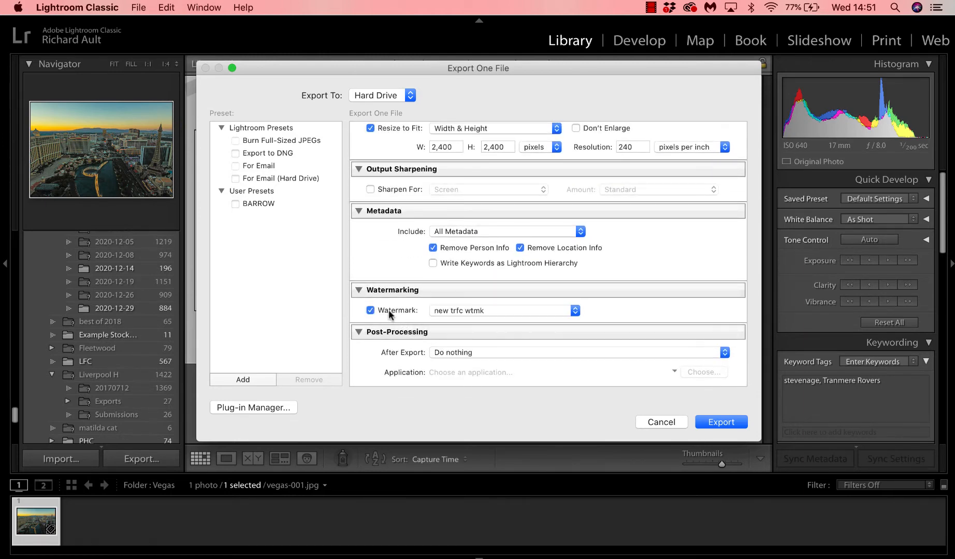
pyautogui.click(452, 311)
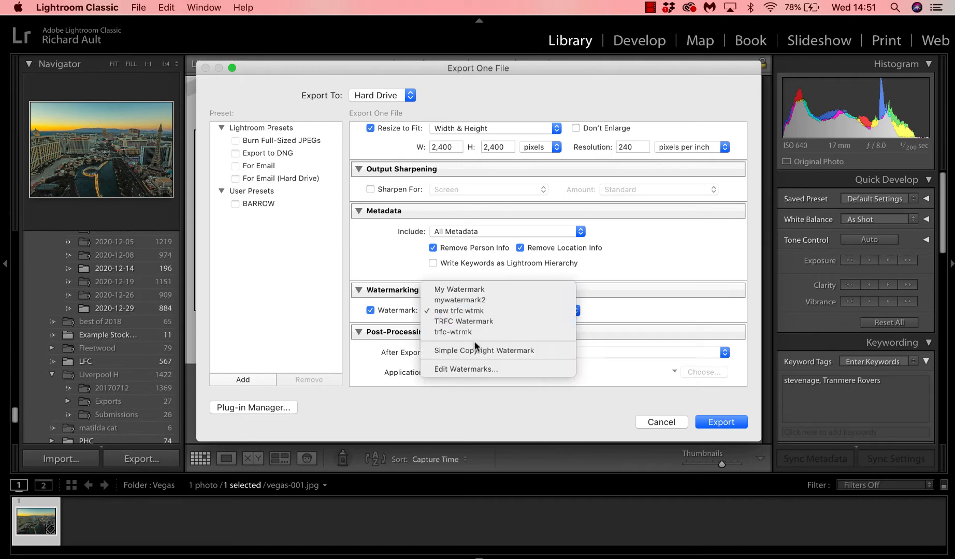
pyautogui.click(485, 370)
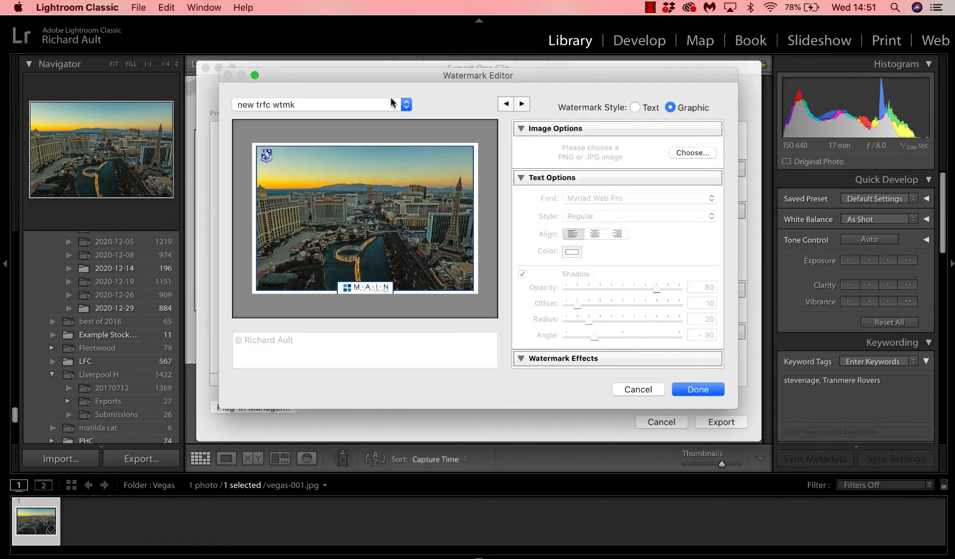
# - Load watermark2.png from Pictures/Watermark test/Watermark 1 as the watermark graphic
pyautogui.click(675, 153)
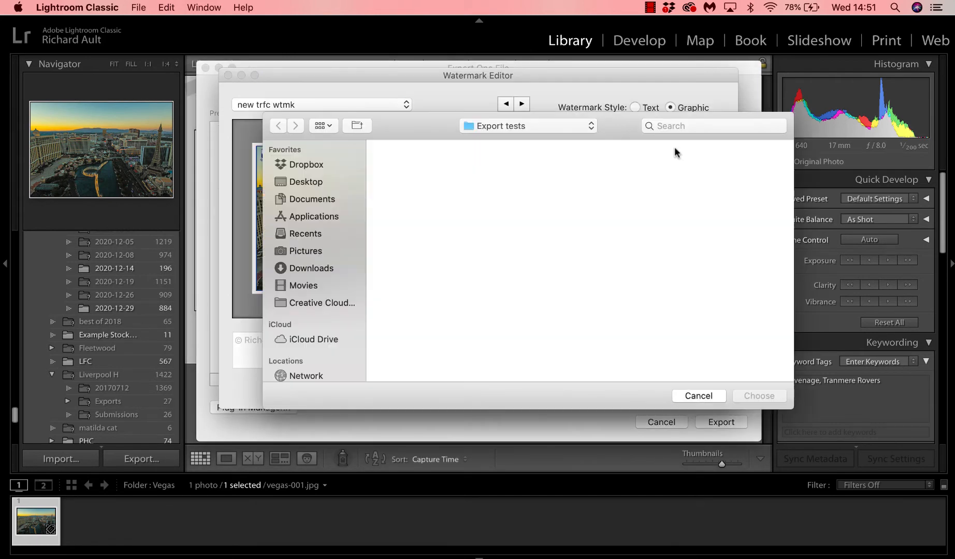
pyautogui.click(321, 253)
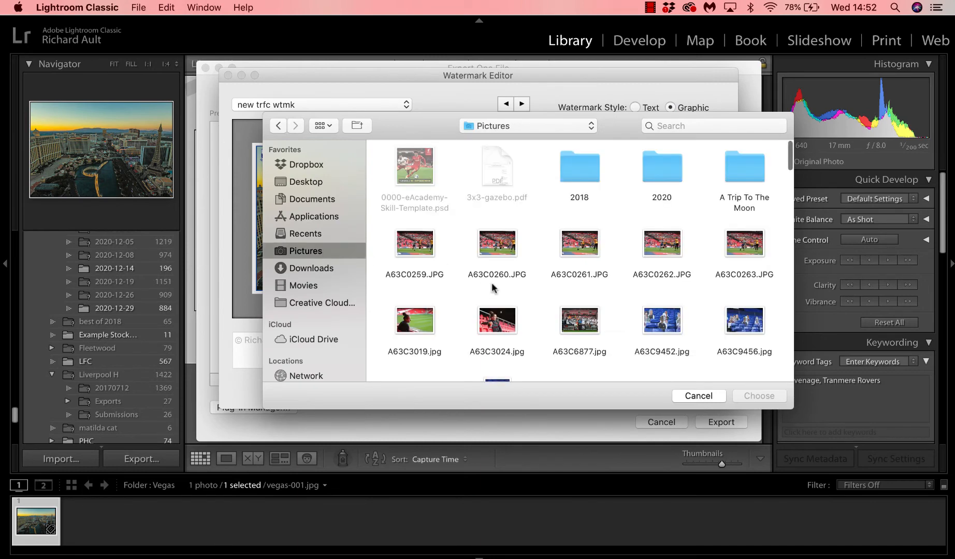
pyautogui.scroll(-10, 494, 291)
pyautogui.scroll(-15, 497, 295)
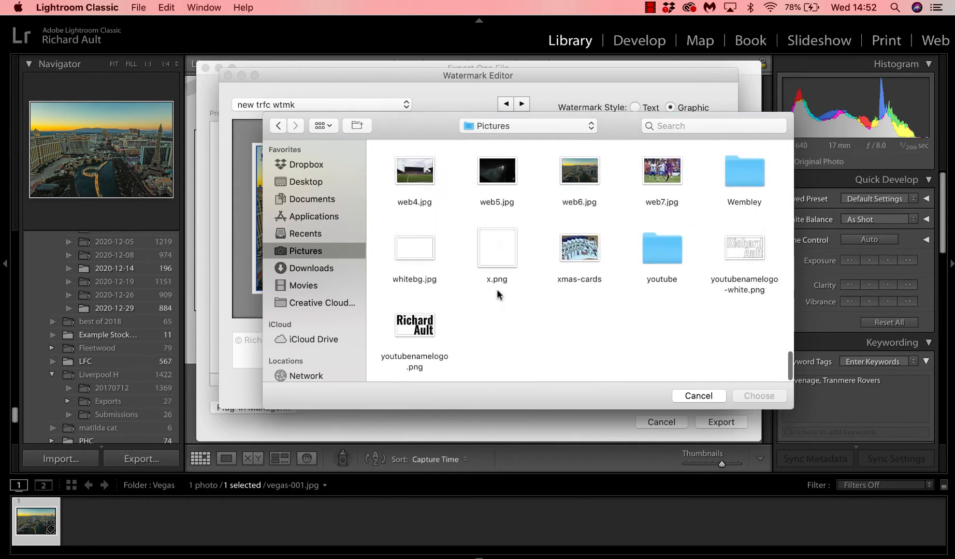
pyautogui.scroll(5, 499, 269)
pyautogui.doubleClick(498, 242)
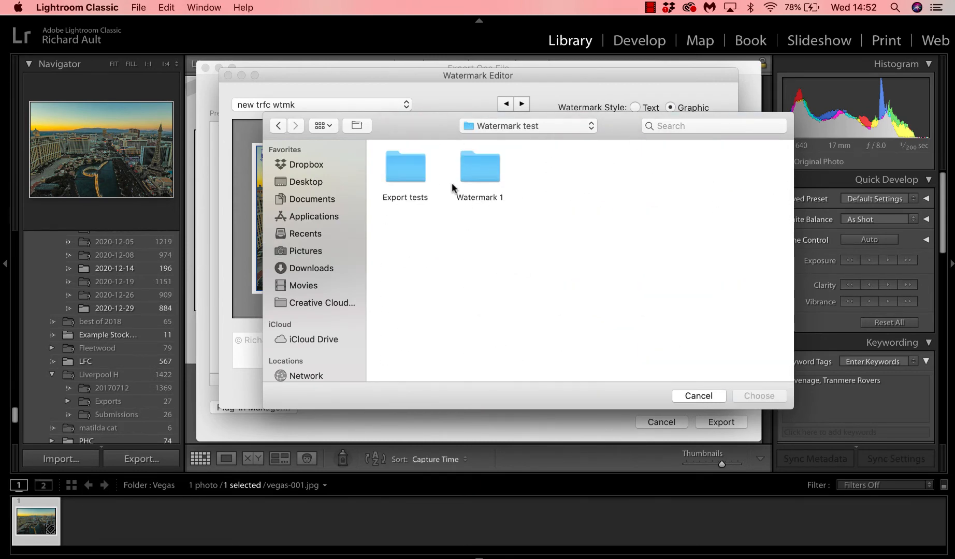
pyautogui.doubleClick(474, 173)
pyautogui.click(467, 199)
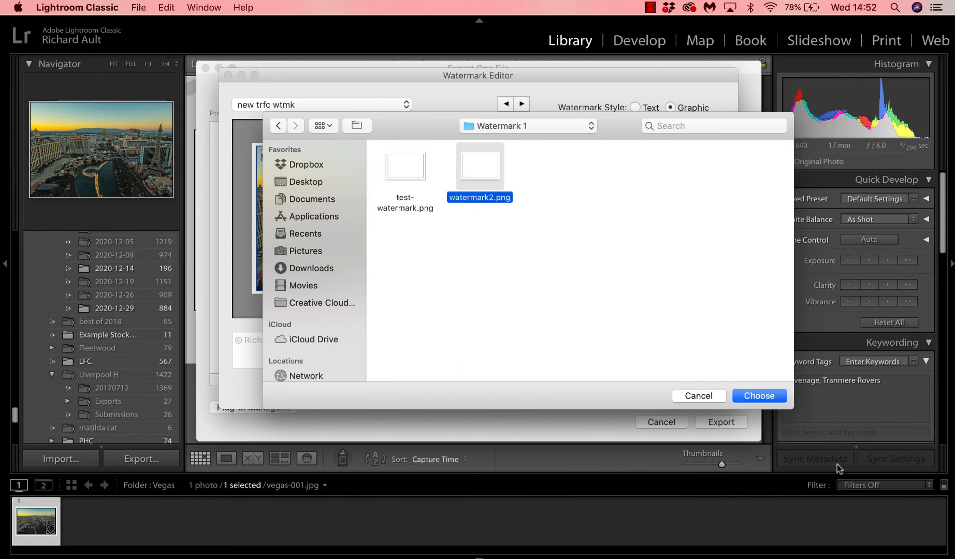
pyautogui.click(780, 399)
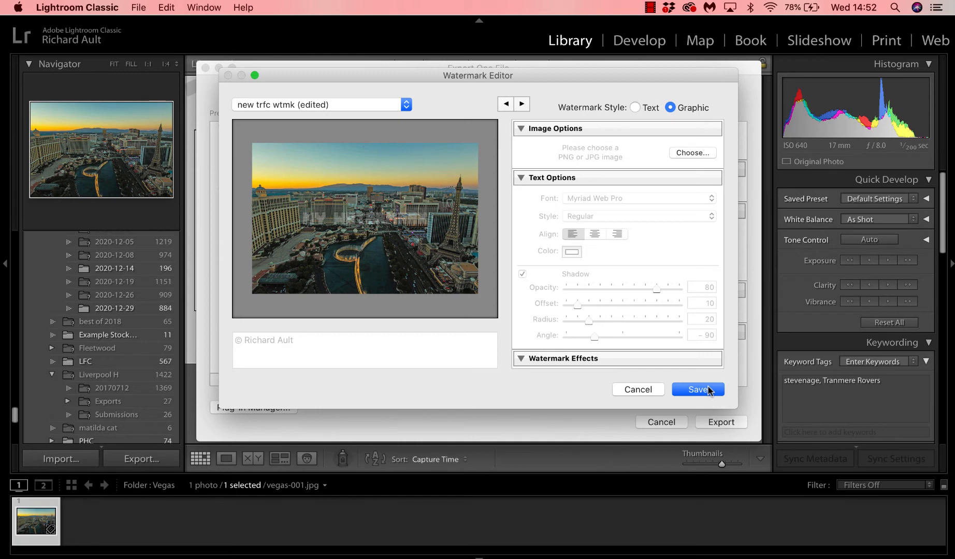
# - Save the current watermark settings as a new preset named "TEST WATERMARK ONLY"
pyautogui.click(406, 104)
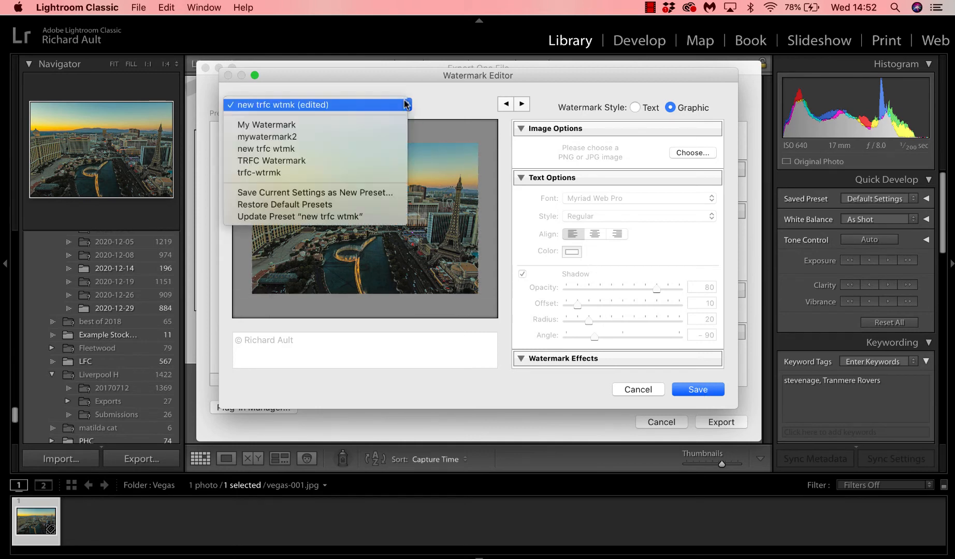
pyautogui.click(381, 195)
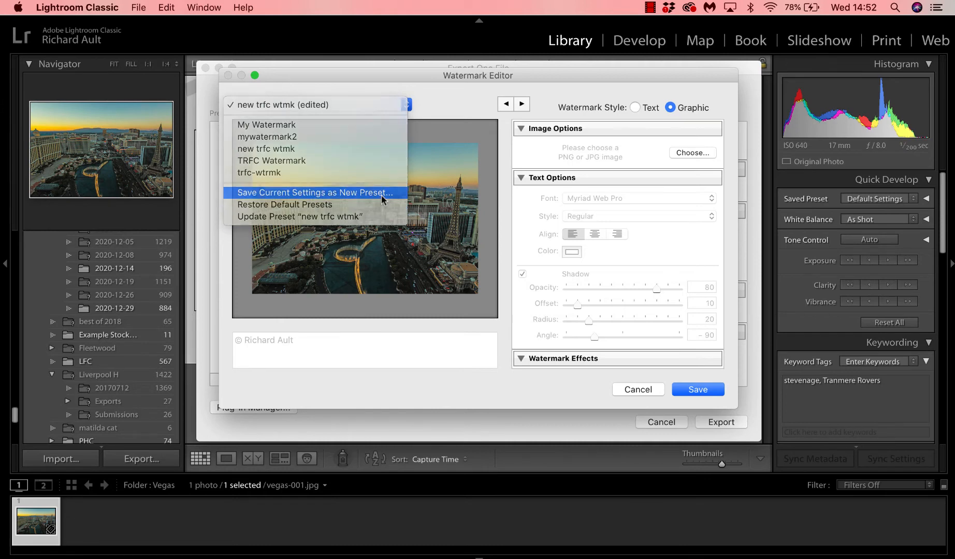
pyautogui.write('TE')
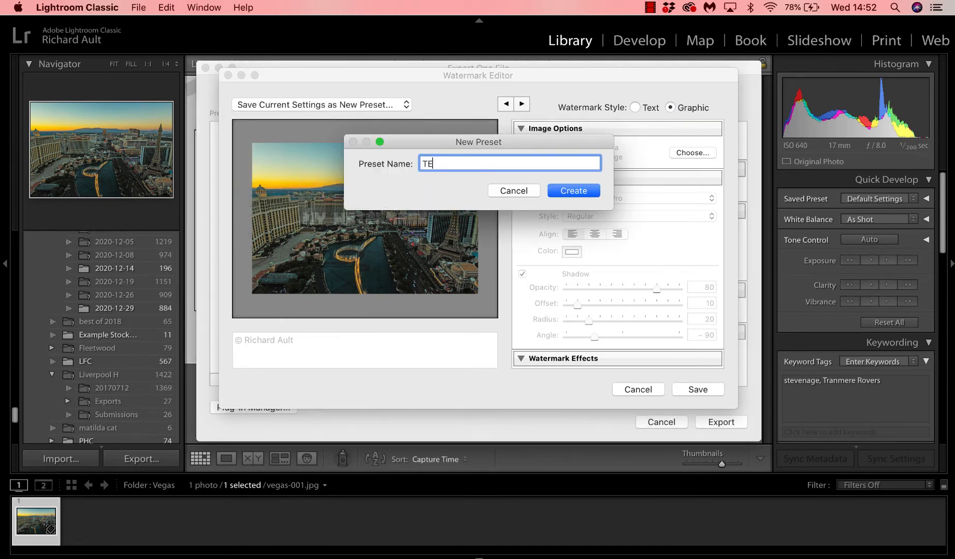
pyautogui.write('ST WATERMARK ONLY')
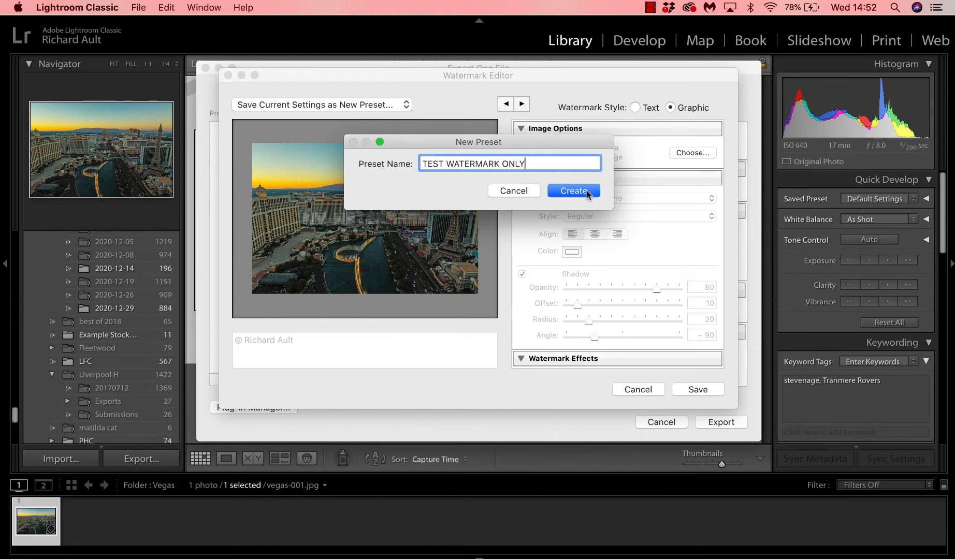
pyautogui.click(574, 191)
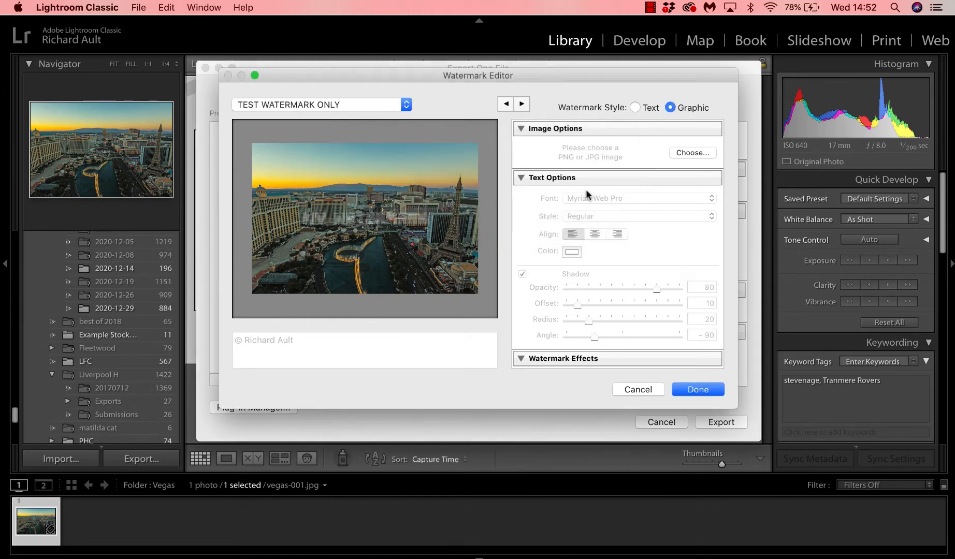
# - Try the middle-right and middle-left anchors for the watermark, and return it to the centre anchor
pyautogui.scroll(-5, 576, 270)
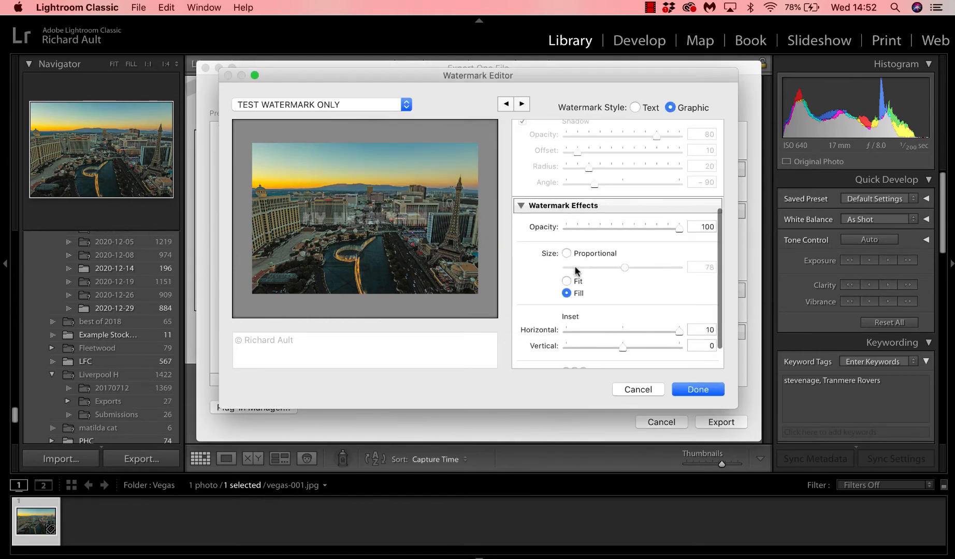
pyautogui.scroll(-3, 576, 271)
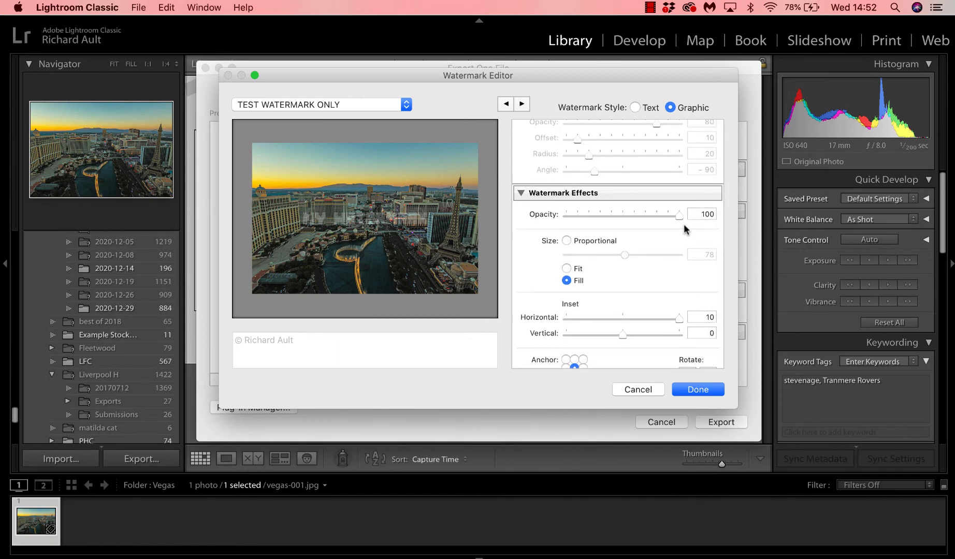
pyautogui.scroll(-3, 602, 289)
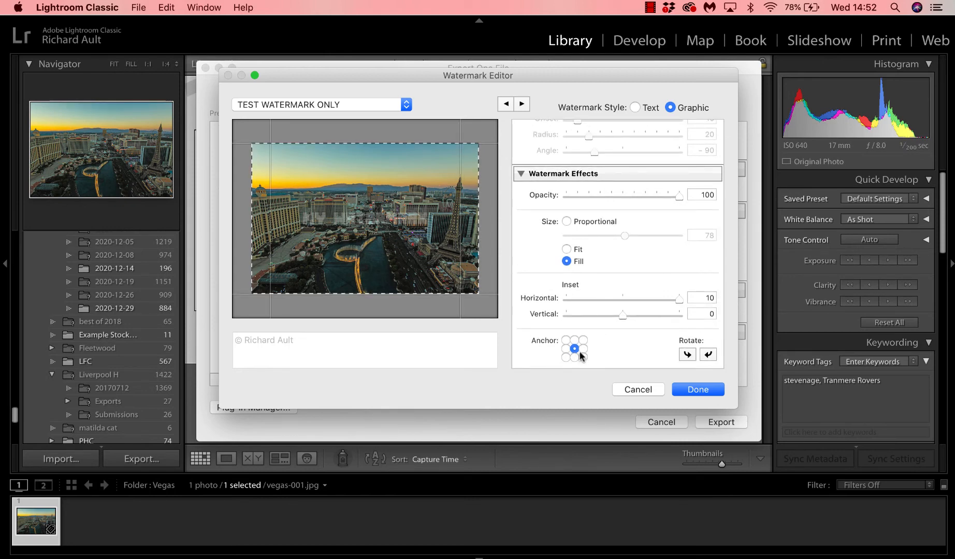
pyautogui.click(582, 349)
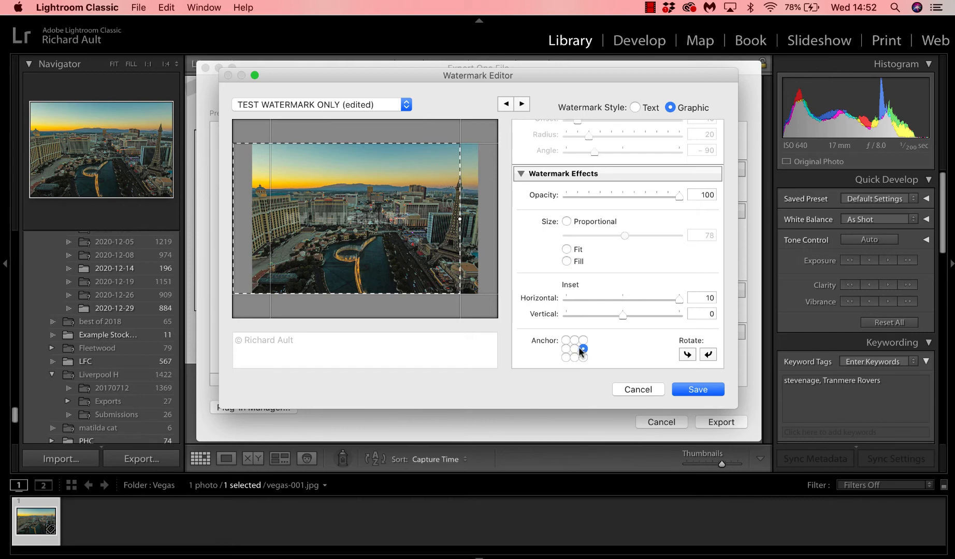
pyautogui.click(574, 349)
pyautogui.click(565, 349)
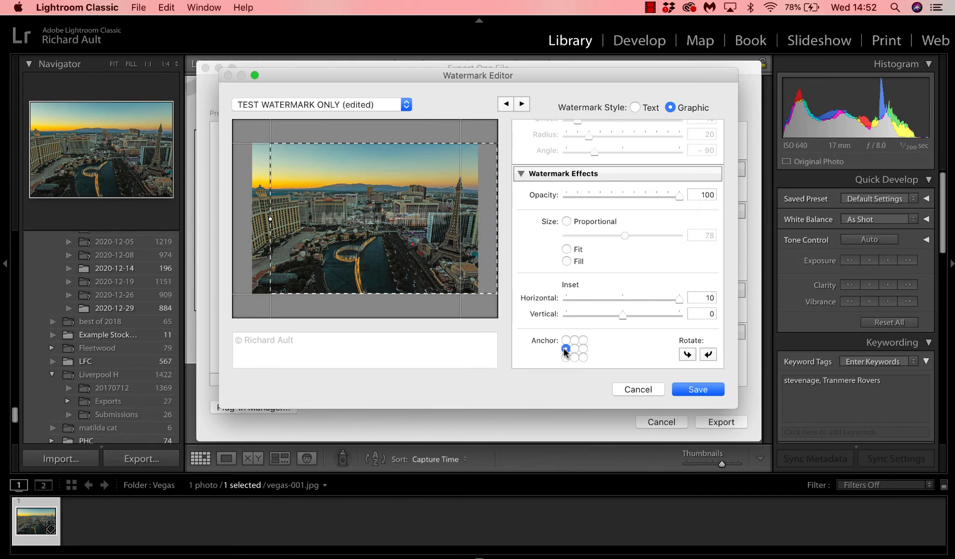
pyautogui.click(574, 349)
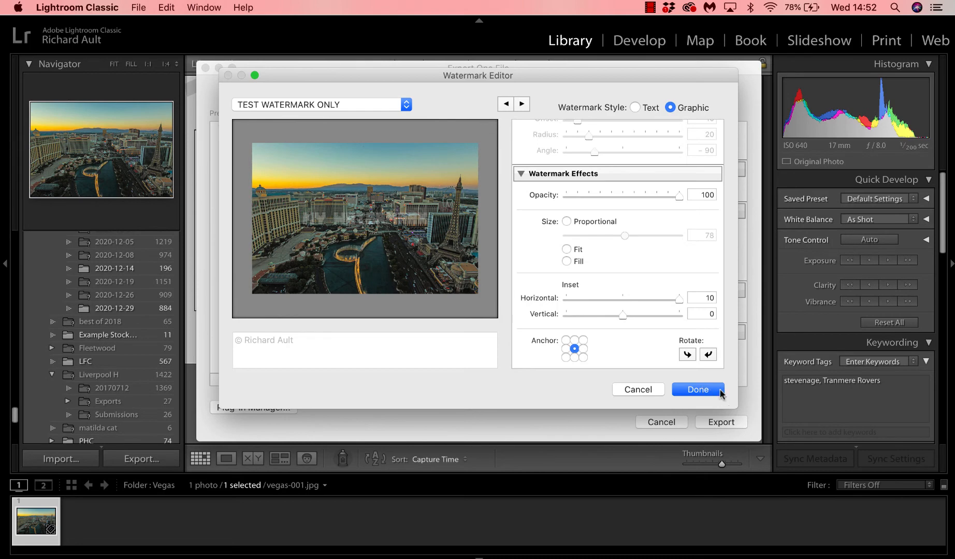
# - Accept the TEST WATERMARK ONLY watermark for the export and review the export settings
pyautogui.click(718, 392)
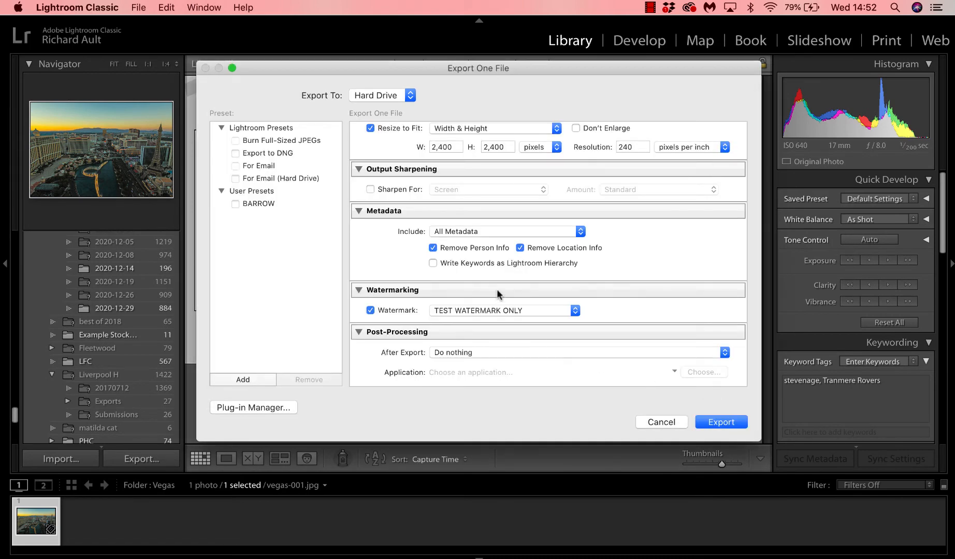
pyautogui.scroll(-2, 592, 332)
pyautogui.scroll(2, 592, 332)
pyautogui.scroll(10, 592, 331)
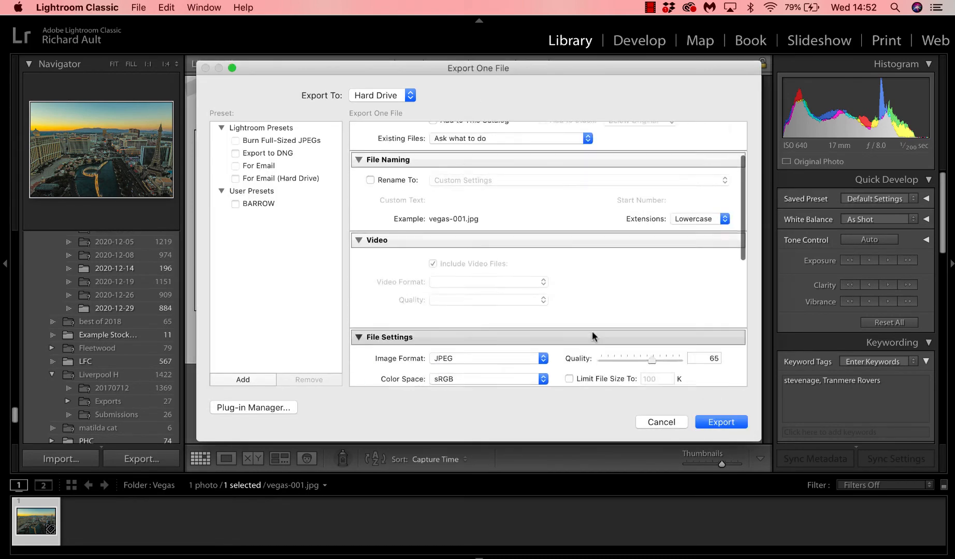
# - Save the export settings as "WATERMARK PRESET" in User Presets and export the photo
pyautogui.click(266, 375)
pyautogui.write('WATW')
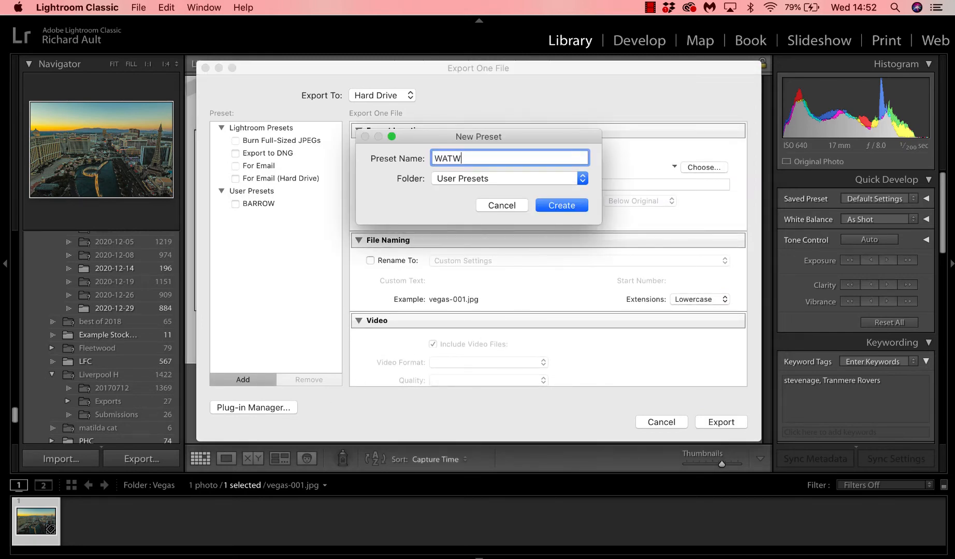
pyautogui.press('BackSpace')
pyautogui.write('ERMARK PRESET')
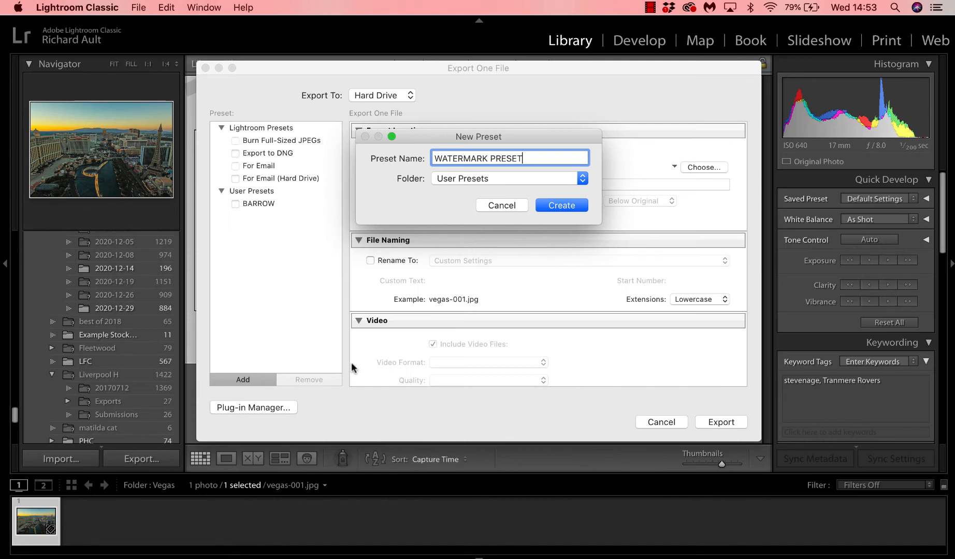
pyautogui.click(558, 207)
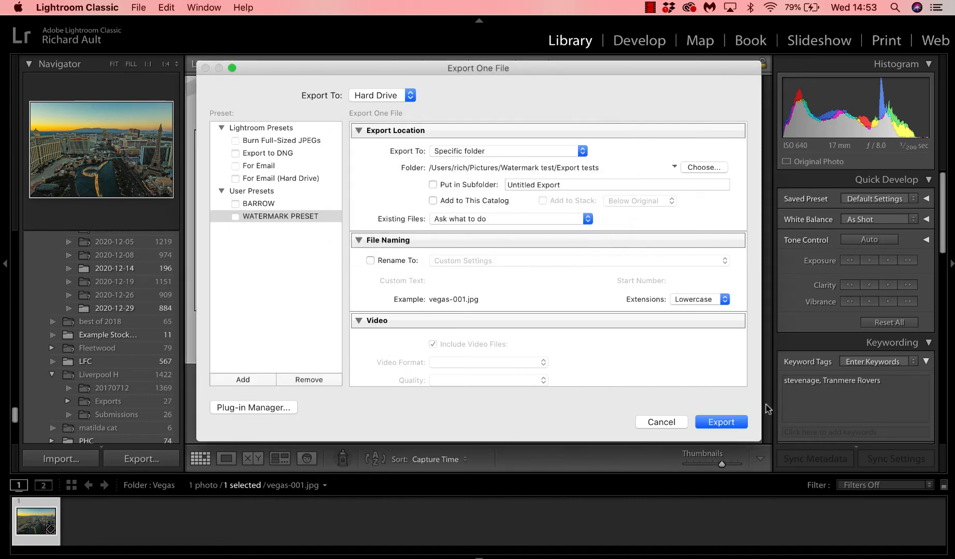
pyautogui.click(722, 422)
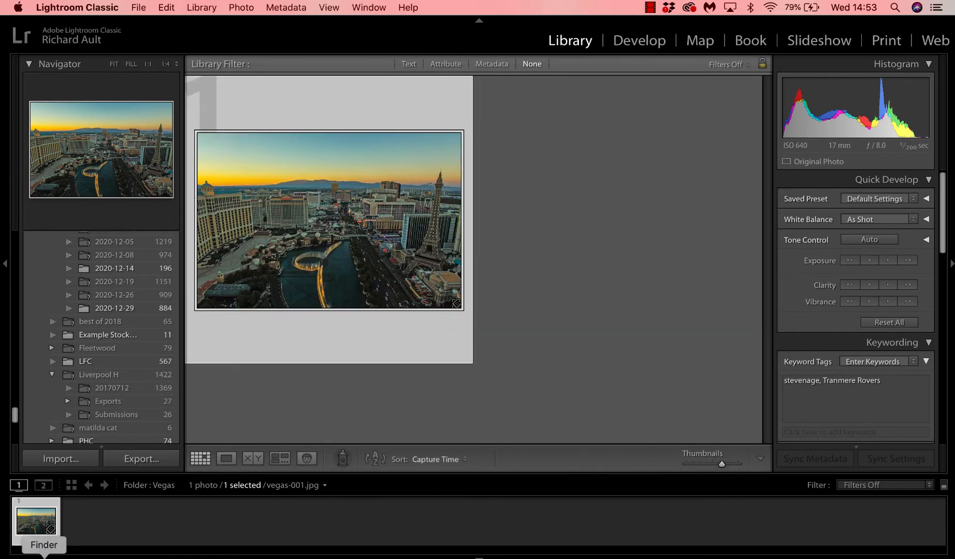
# - Switch to Finder, open the exported vegas-001.jpg from Pictures/Watermark test/Export tests, and widen its preview window to check the watermark
pyautogui.click(44, 557)
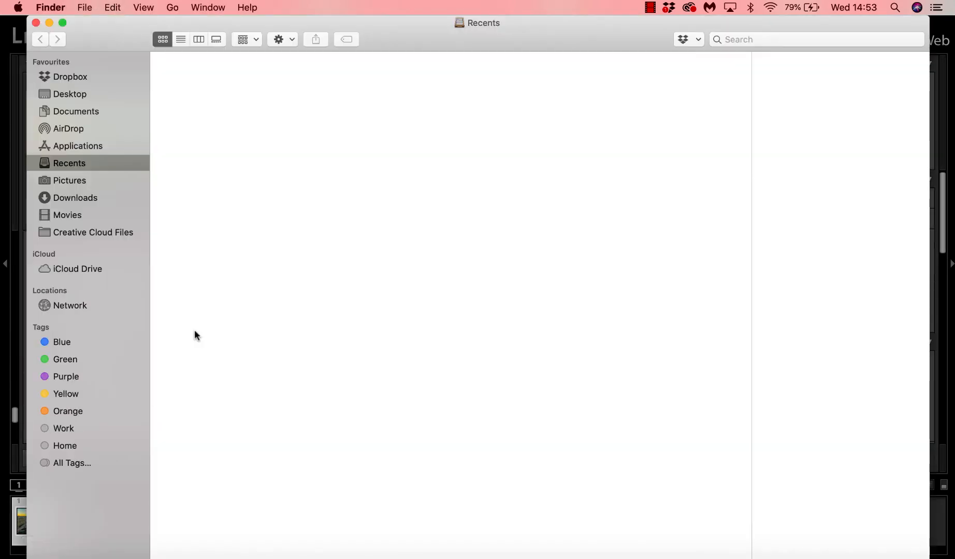
pyautogui.click(80, 182)
pyautogui.scroll(-3, 351, 283)
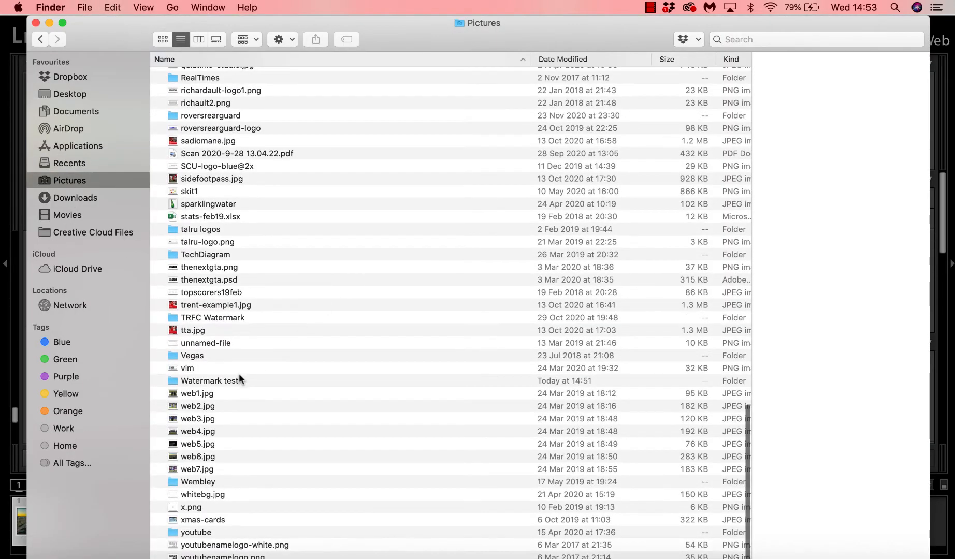
pyautogui.doubleClick(234, 379)
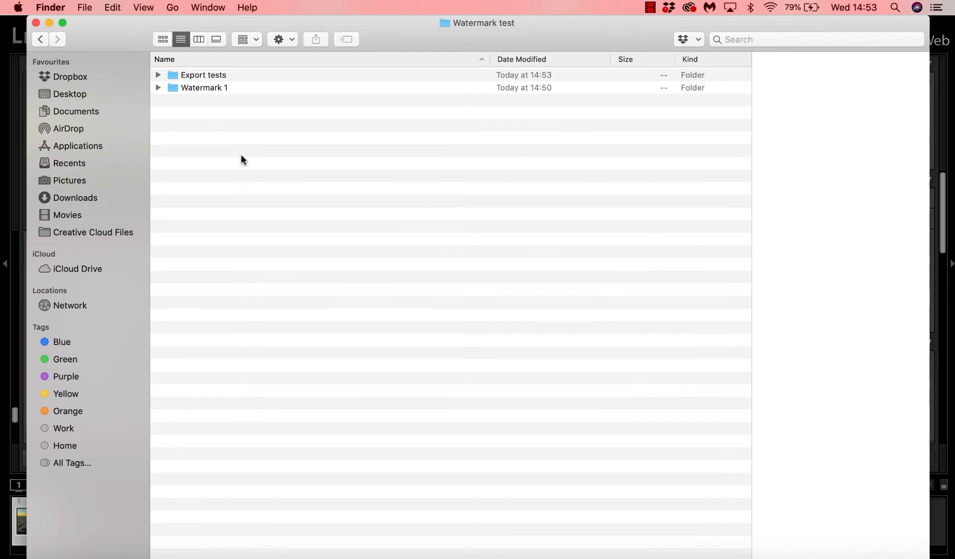
pyautogui.doubleClick(229, 75)
pyautogui.doubleClick(230, 77)
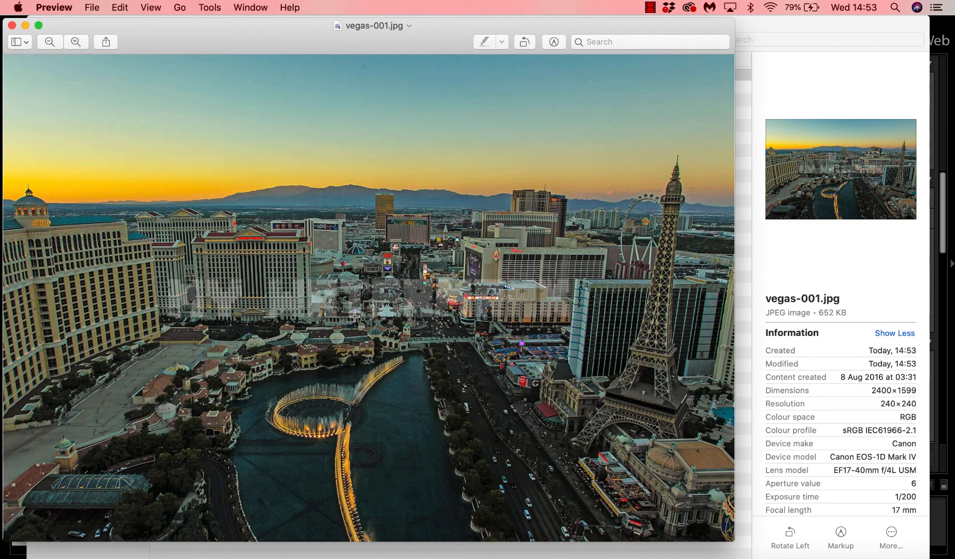
pyautogui.moveTo(735, 328); pyautogui.dragTo(871, 327)
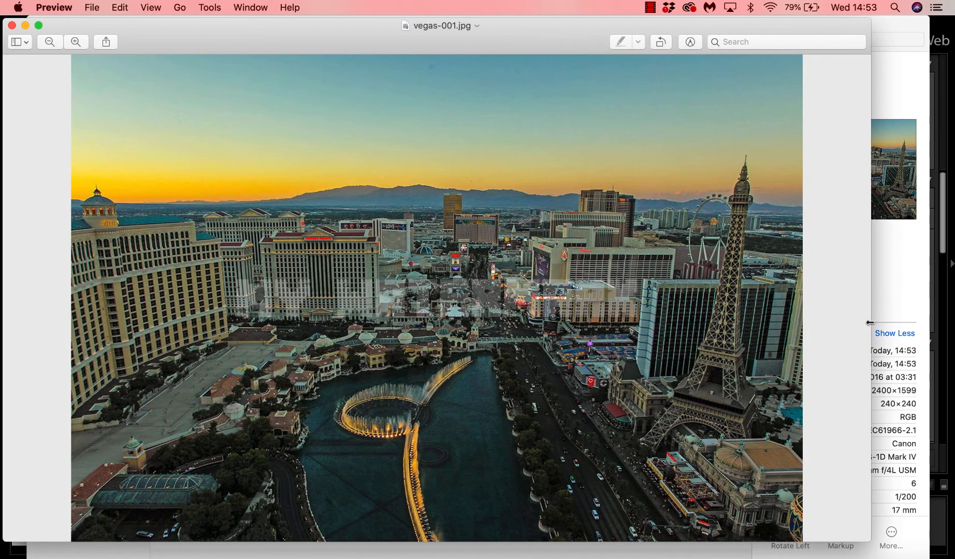
# - Examine the centred watermark in vegas-001.jpg up close and across the image, and close the preview
pyautogui.scroll(5, 589, 315)
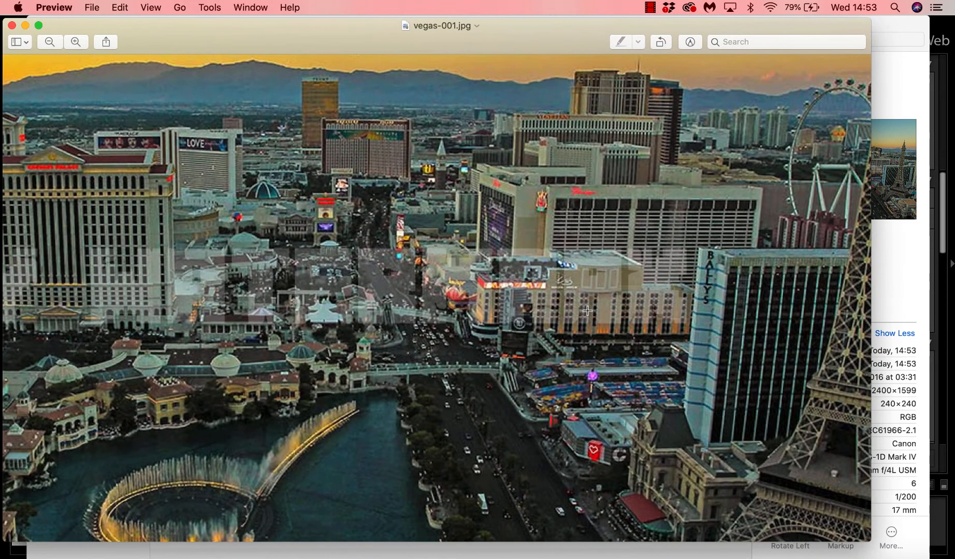
pyautogui.hscroll(1, 688, 342)
pyautogui.scroll(-1, 688, 342)
pyautogui.hscroll(-3, 702, 347)
pyautogui.scroll(2, 702, 347)
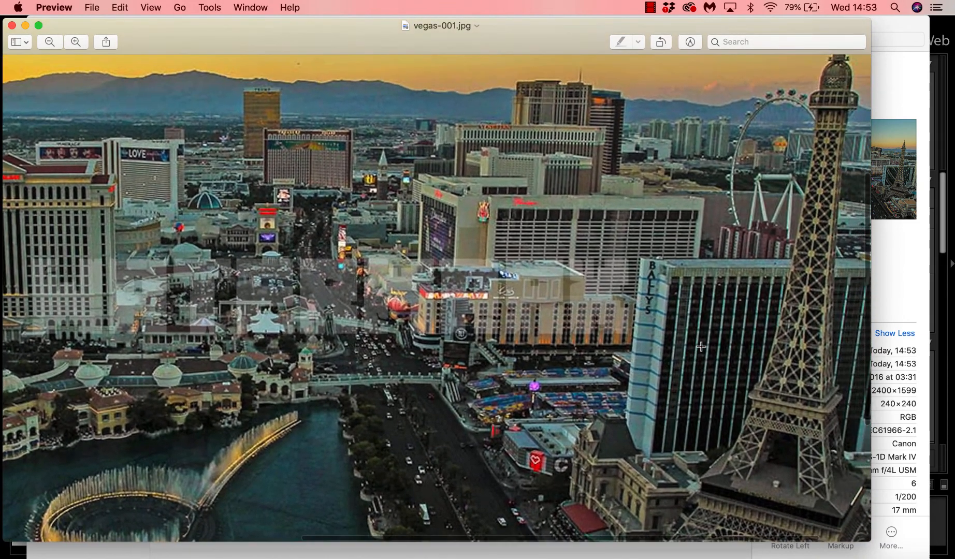
pyautogui.hscroll(-2, 517, 339)
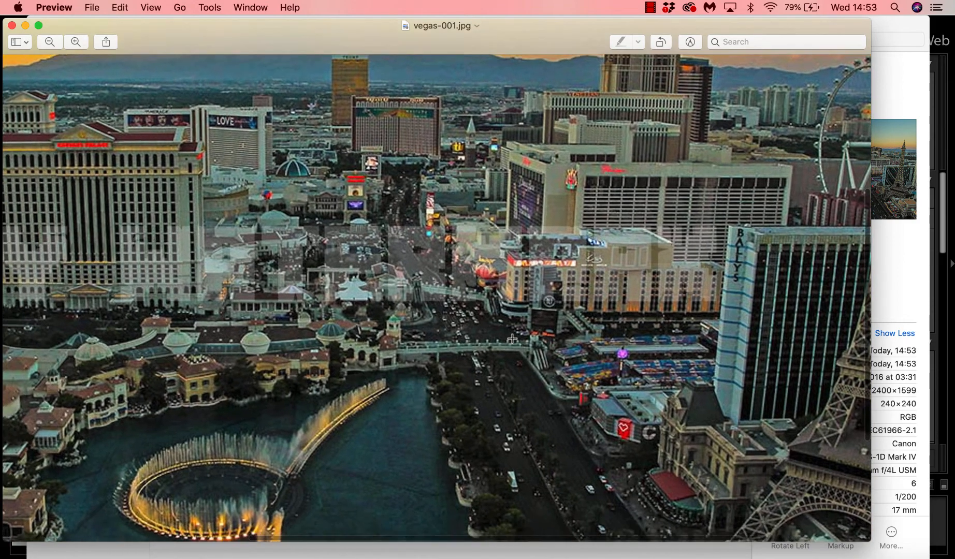
pyautogui.scroll(-5, 365, 328)
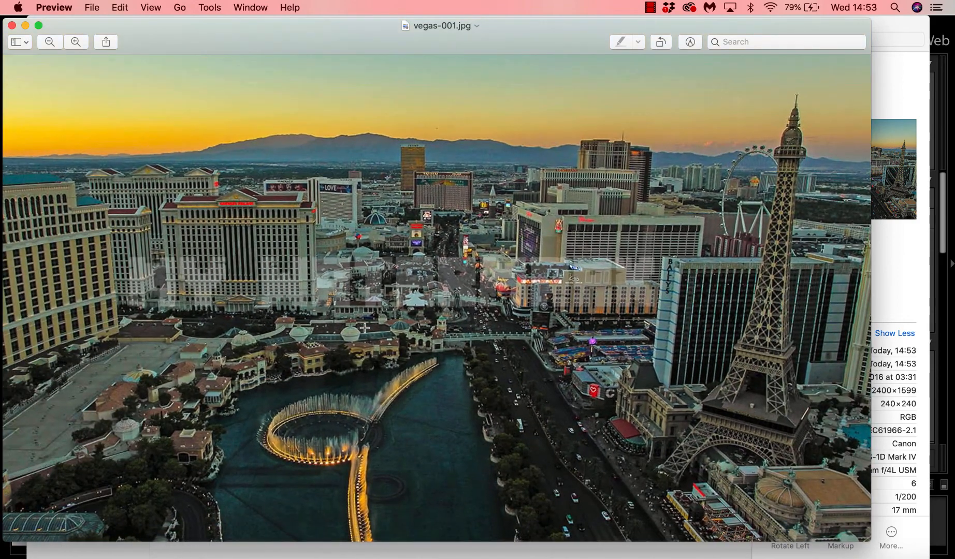
pyautogui.click(12, 26)
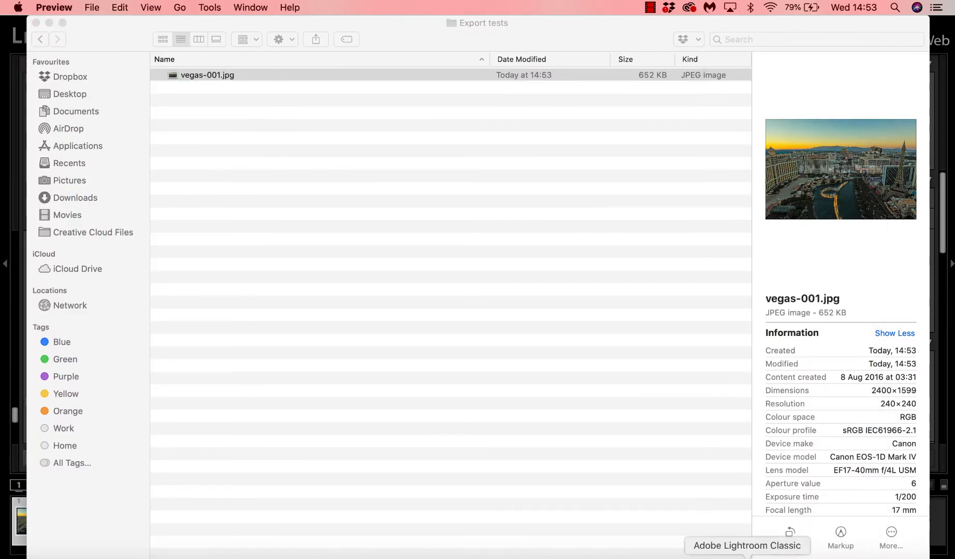
# - Switch to Adobe Lightroom Classic and open the 2020-12-29 photo folder
pyautogui.click(747, 557)
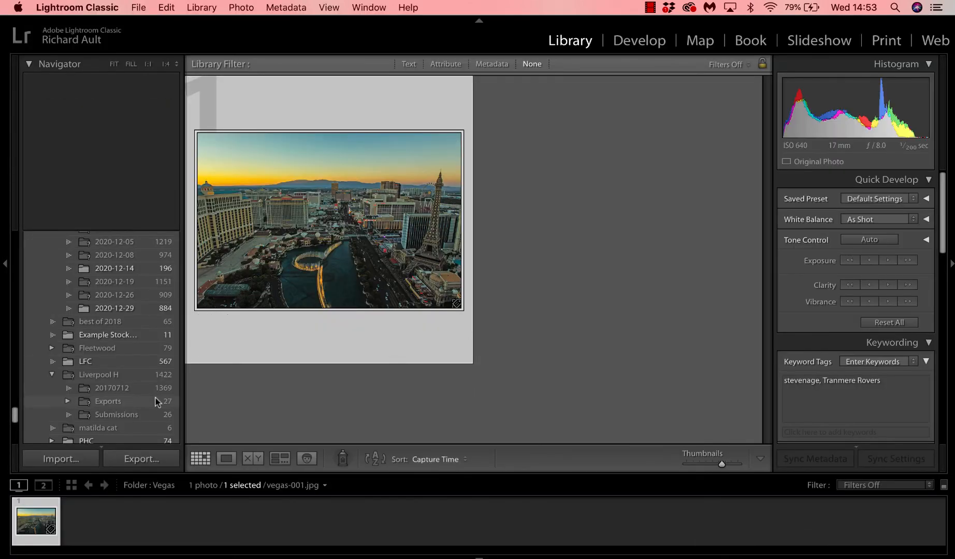
pyautogui.scroll(-5, 157, 402)
pyautogui.scroll(7, 157, 402)
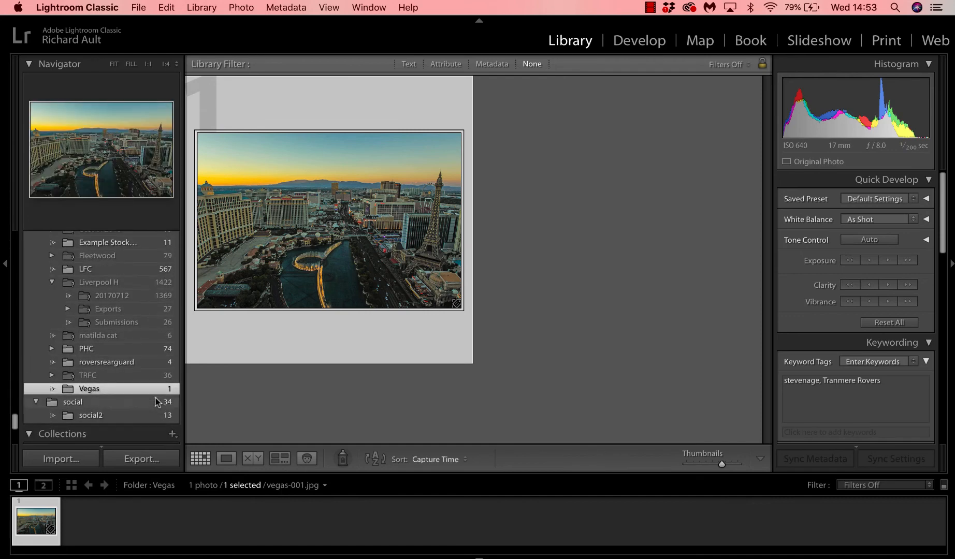
pyautogui.scroll(3, 157, 402)
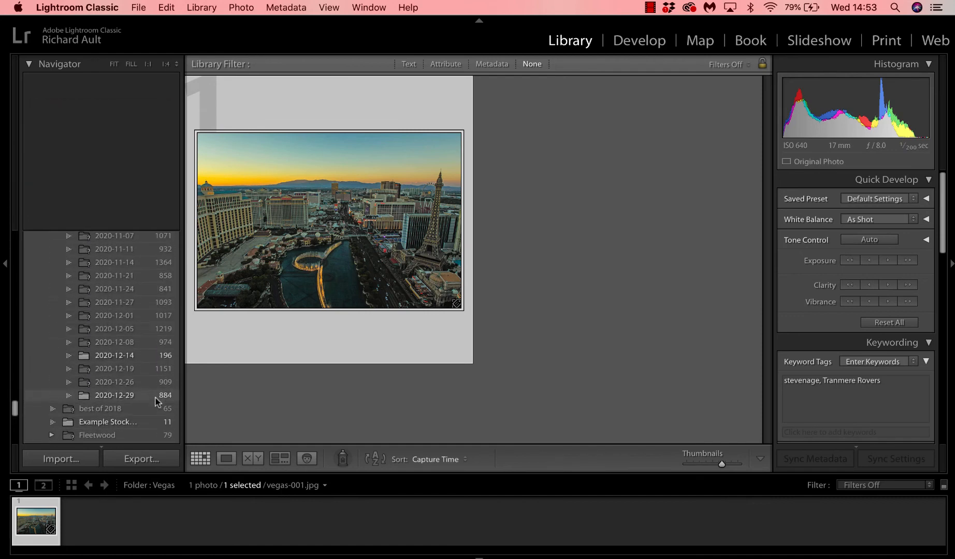
pyautogui.click(157, 404)
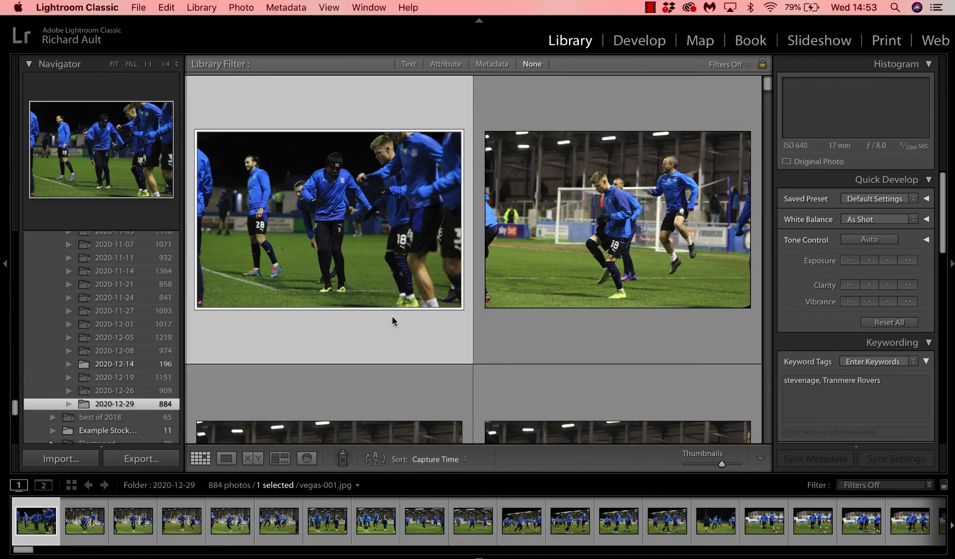
# - Export the floodlit pitch photo with the corner flag, A63C4311.JPG, using the WATERMARK PRESET user preset
pyautogui.scroll(-1, 392, 322)
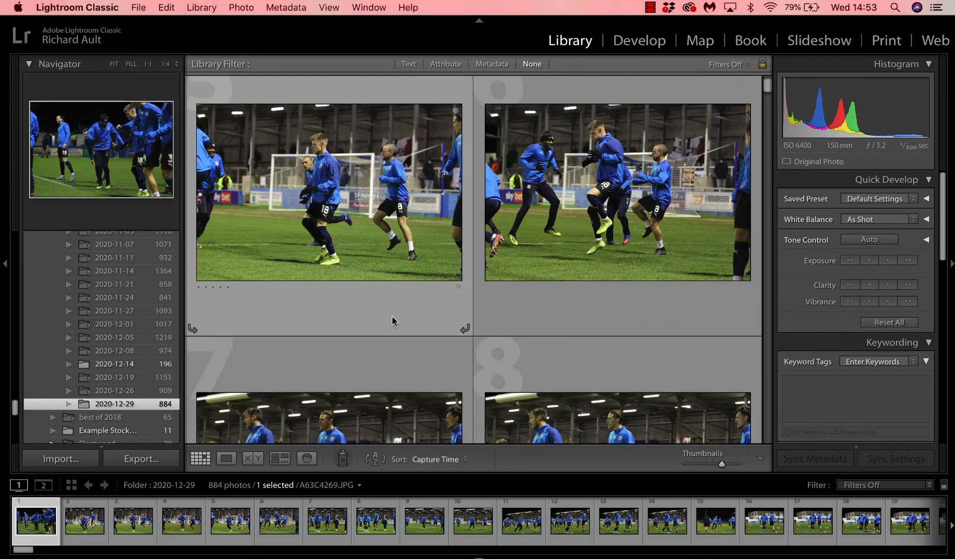
pyautogui.scroll(-10, 393, 321)
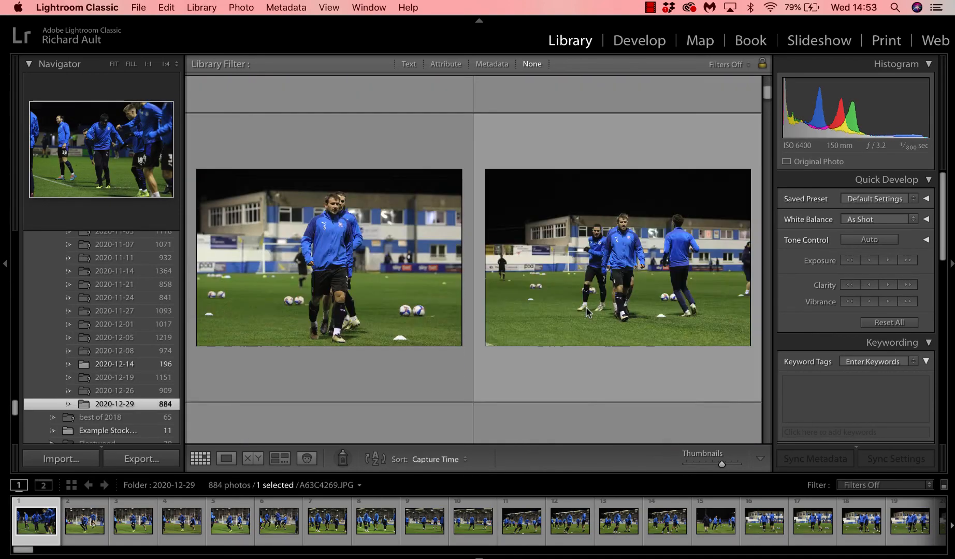
pyautogui.scroll(-10, 587, 312)
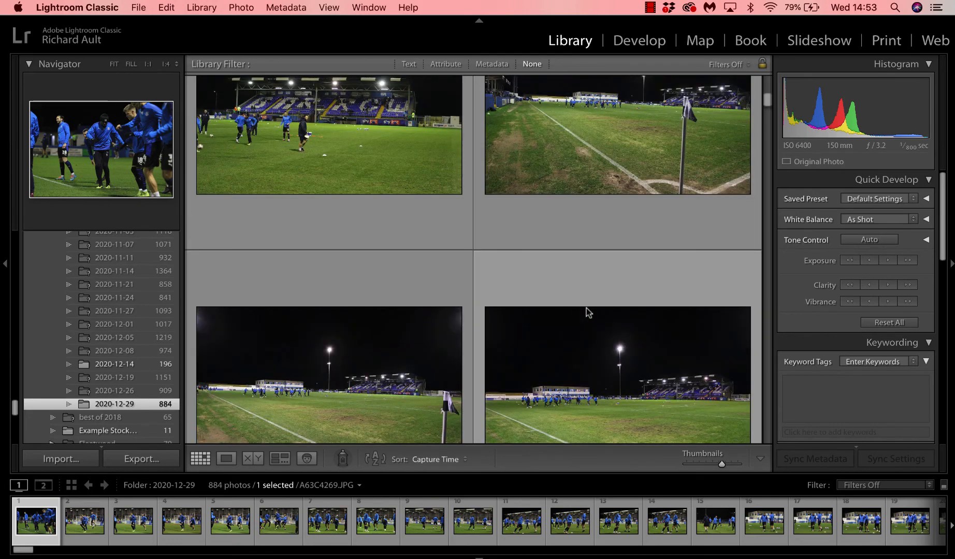
pyautogui.scroll(-5, 588, 312)
pyautogui.click(388, 317)
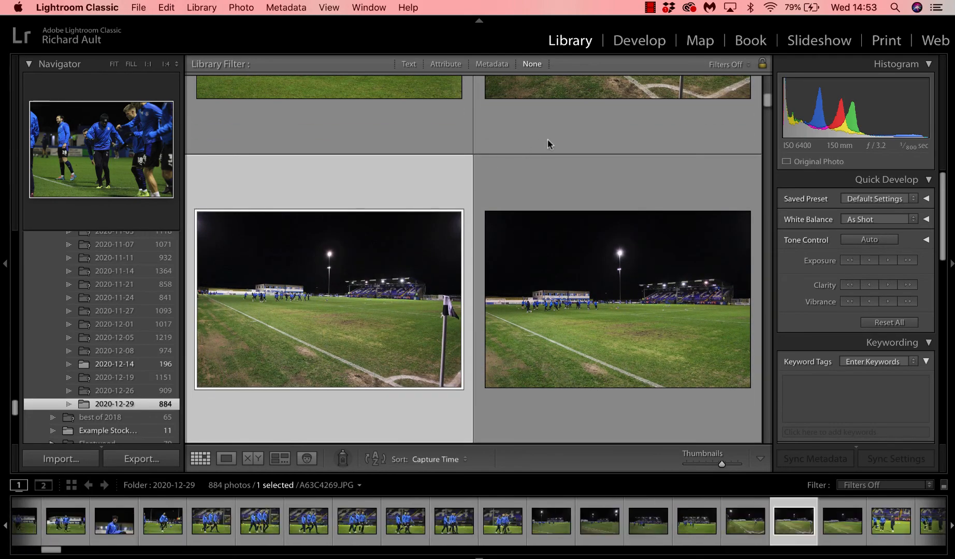
pyautogui.click(140, 7)
pyautogui.moveTo(277, 216)
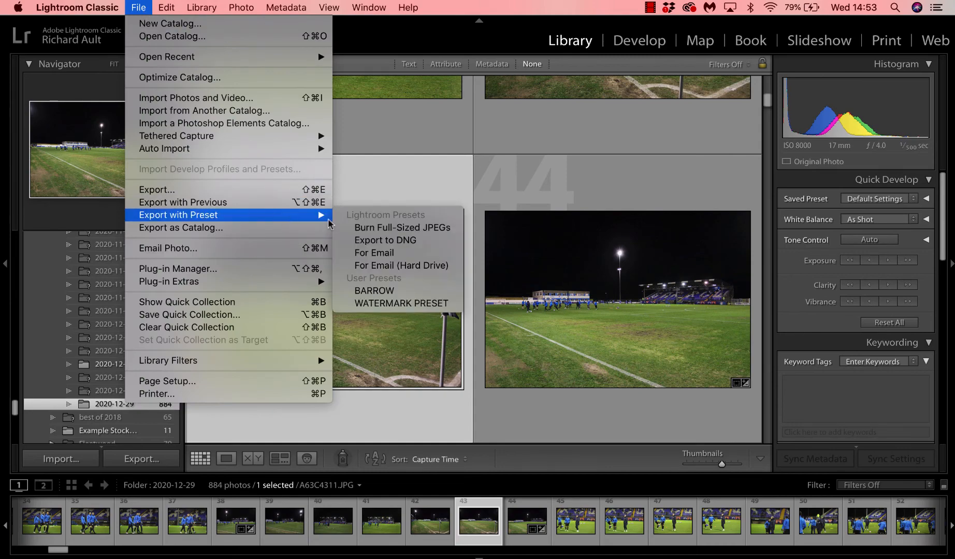
pyautogui.click(452, 306)
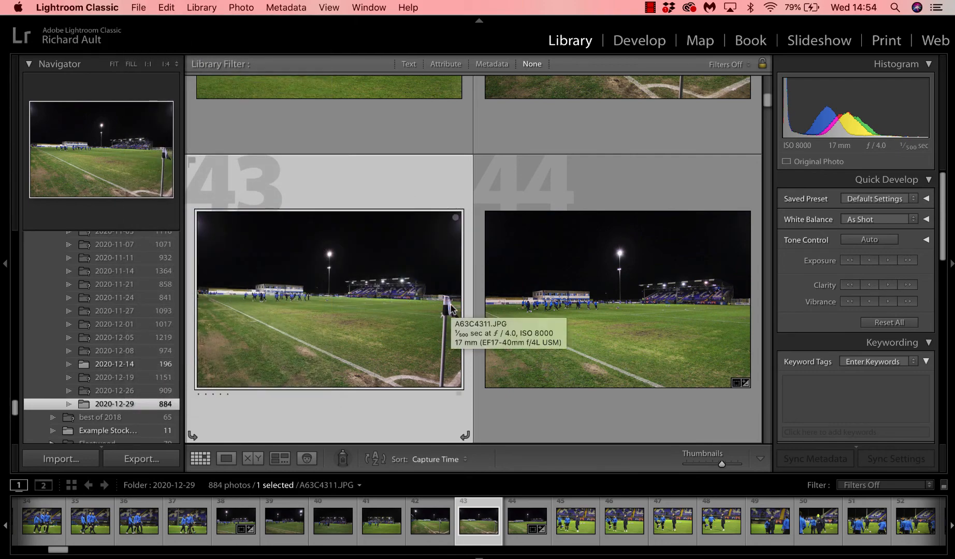
# - Switch to Finder and open the exported A63C4311.jpg from the Export tests folder to check its watermark
pyautogui.click(40, 557)
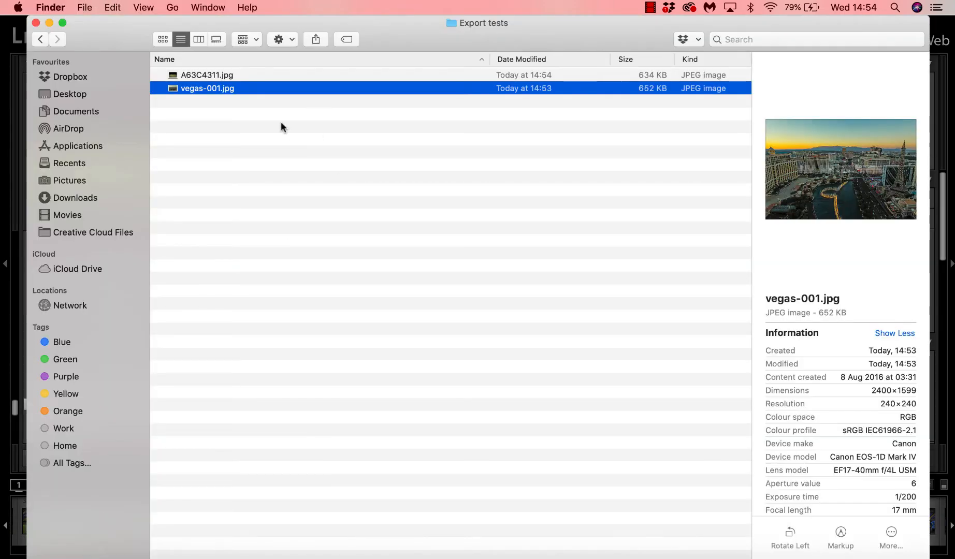
pyautogui.doubleClick(226, 76)
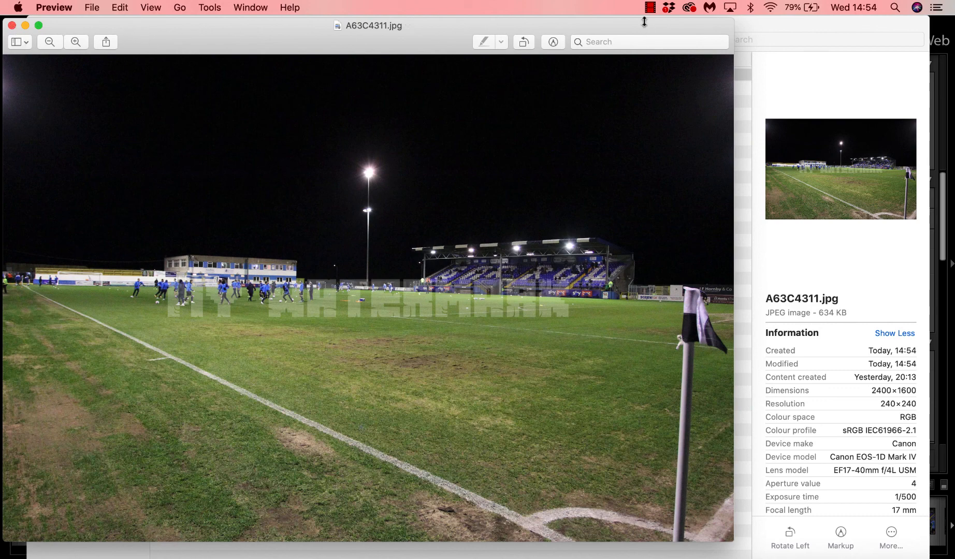
pyautogui.click(654, 8)
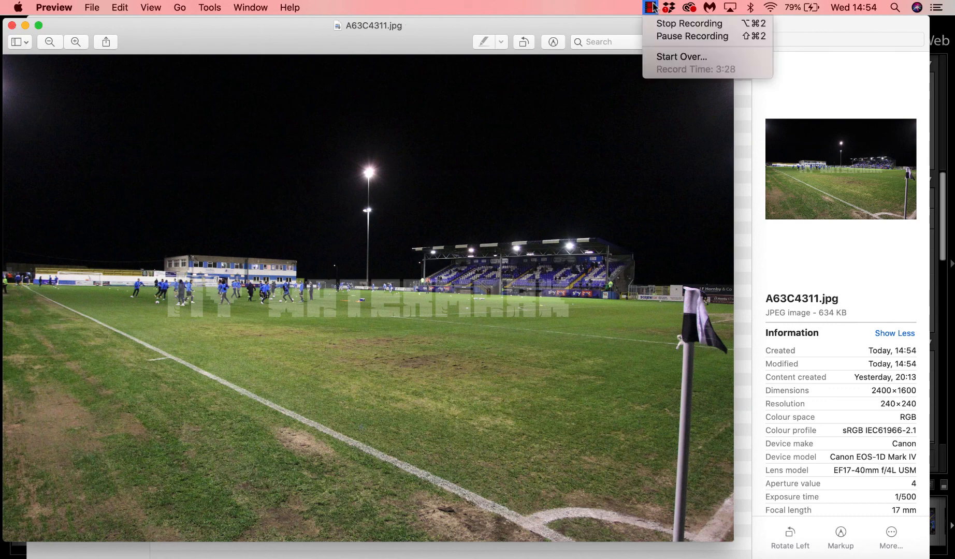
pyautogui.click(685, 23)
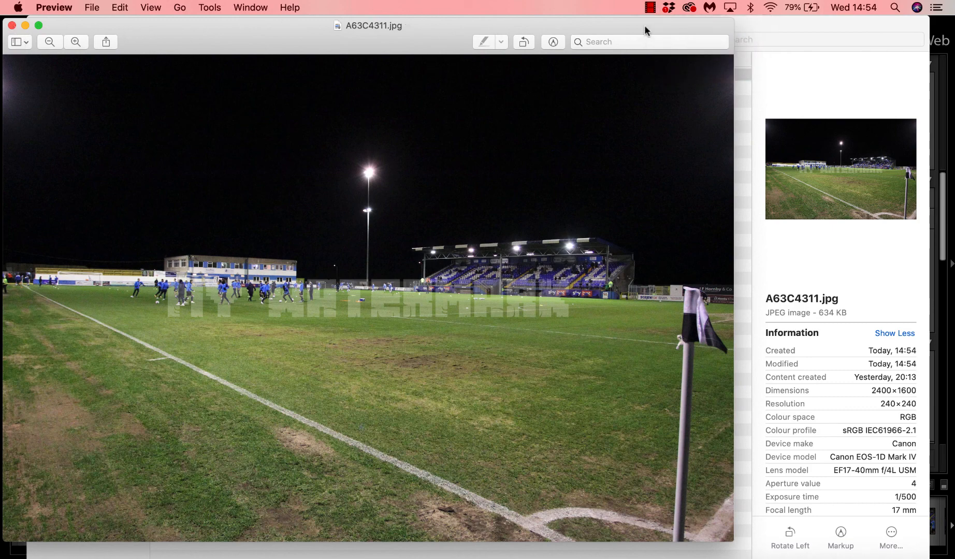
pyautogui.click(654, 7)
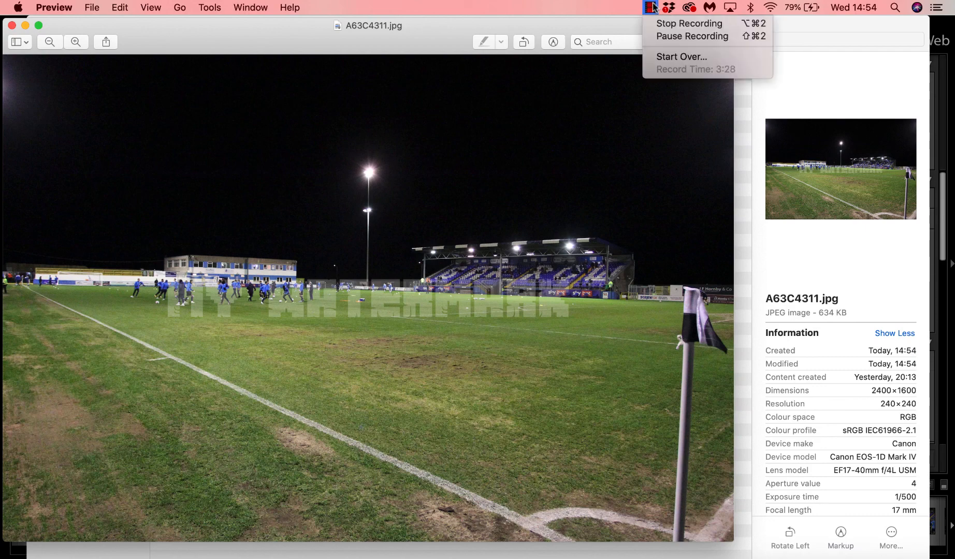
pyautogui.click(663, 22)
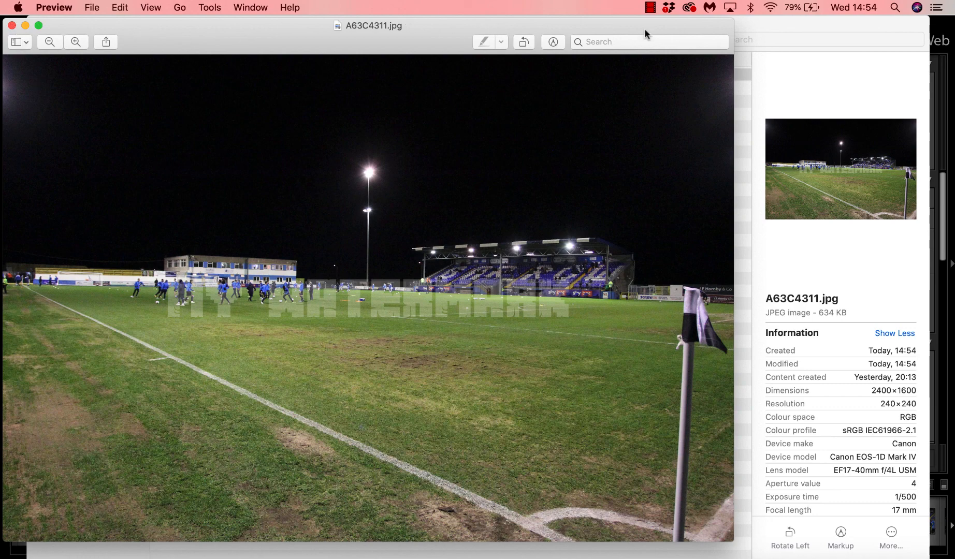
pyautogui.click(653, 7)
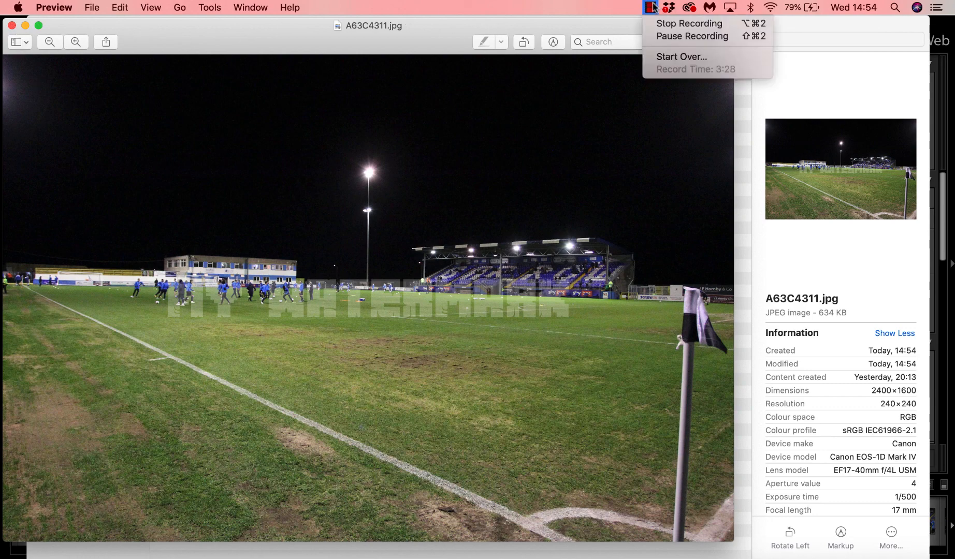
pyautogui.click(663, 23)
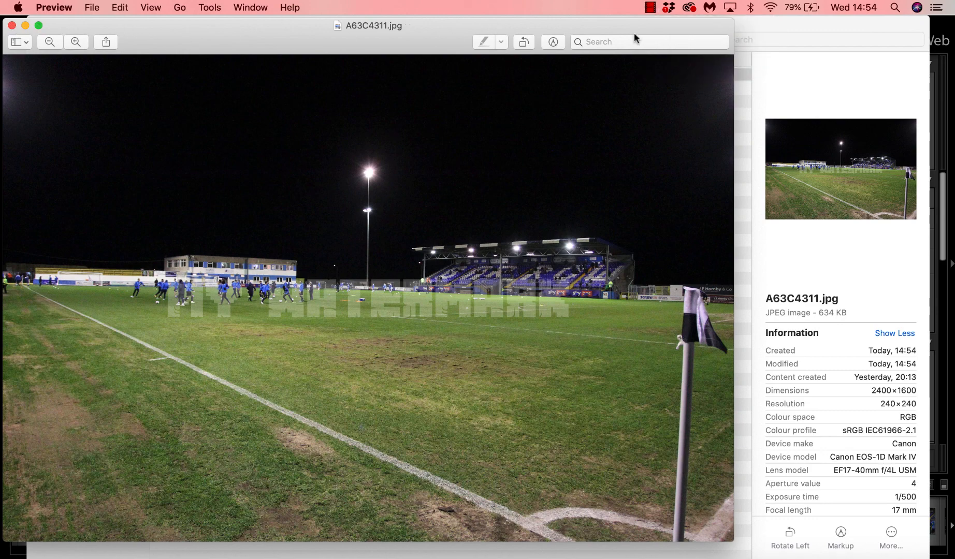
pyautogui.click(655, 8)
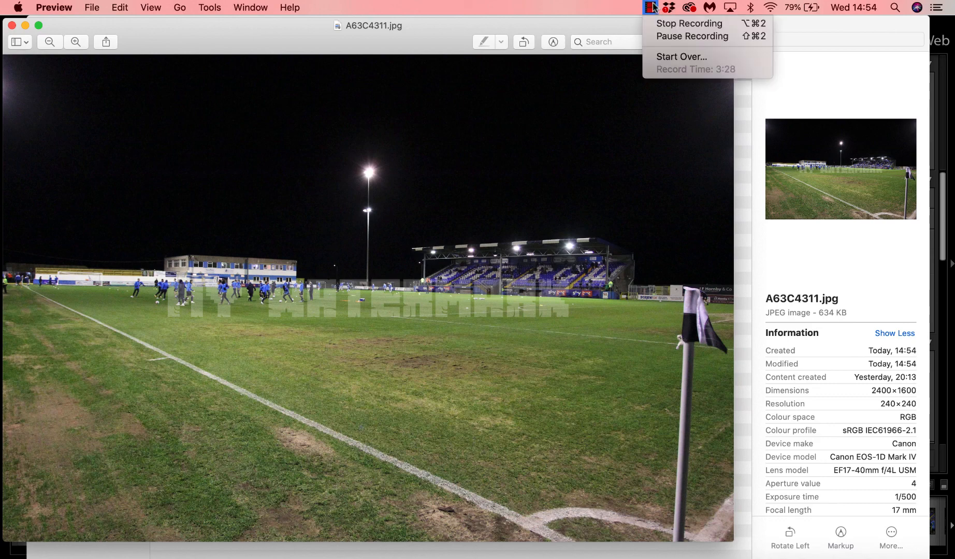